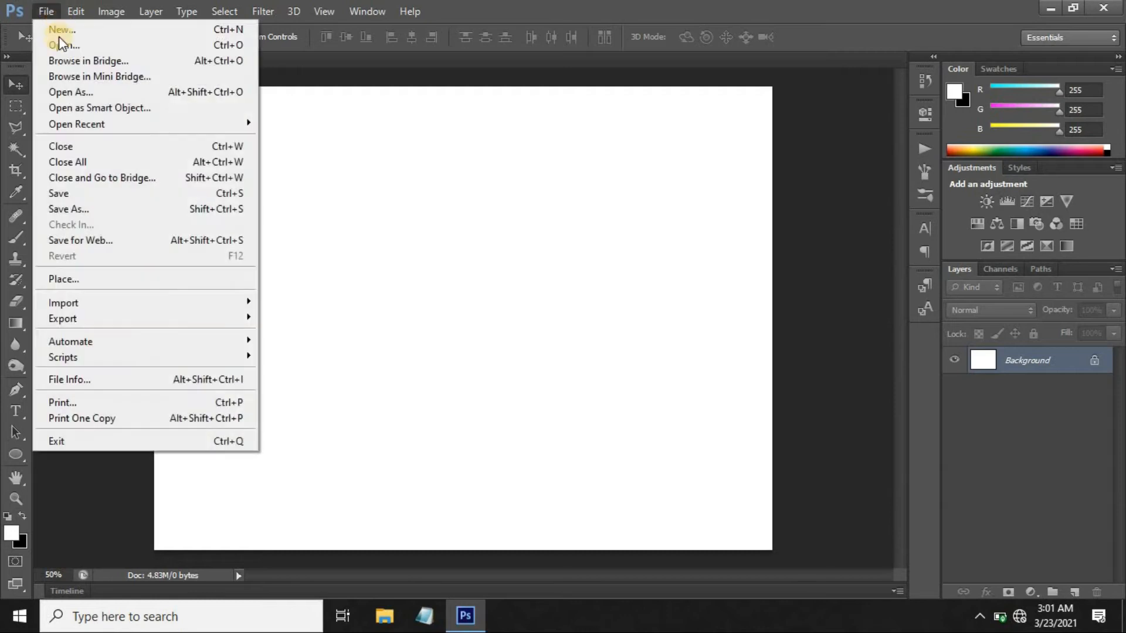
Step: Open the standing_alone foggy tree photo and bring it into the Untitled-1 document as a new layer
click(460, 302)
click(779, 515)
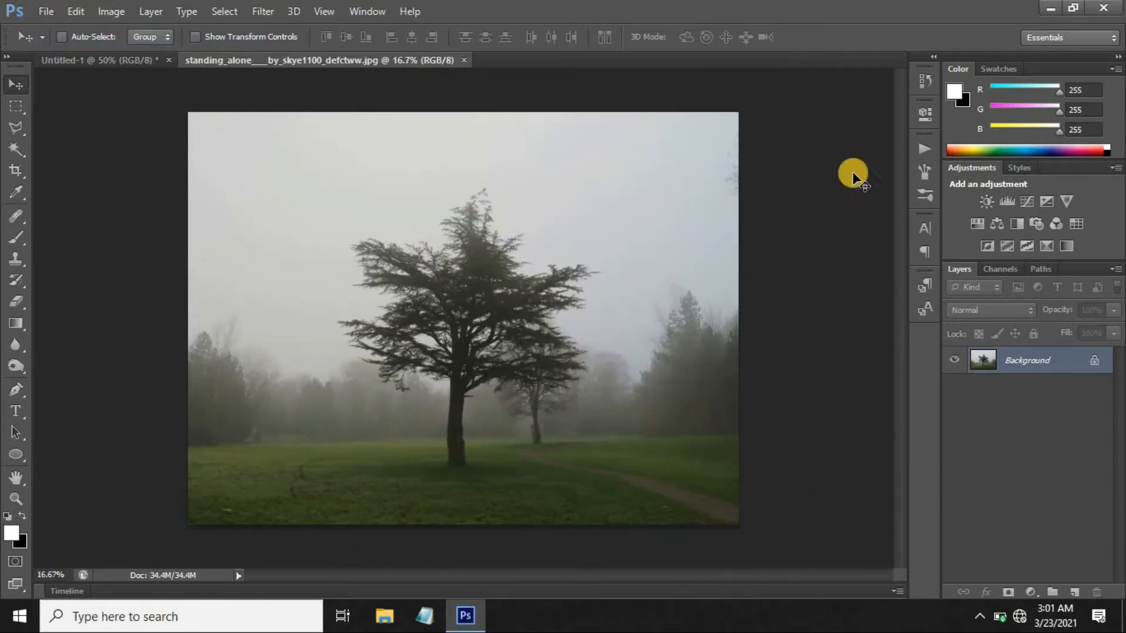
drag(364, 419, 463, 491)
Step: Scale the tree photo layer down to about 41% so it just covers the whole canvas
key(ctrl+t)
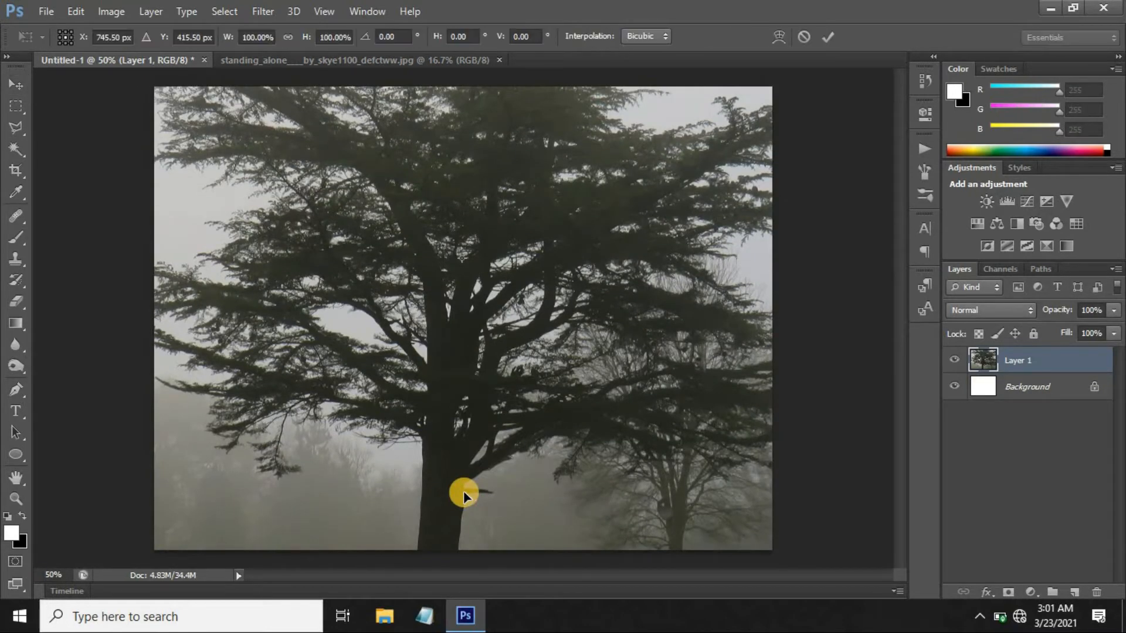
key(ctrl+minus)
key(ctrl+minus)
key(ctrl+minus)
drag(507, 336, 506, 347)
drag(736, 518, 573, 390)
drag(502, 354, 507, 356)
drag(584, 411, 570, 401)
drag(513, 359, 516, 371)
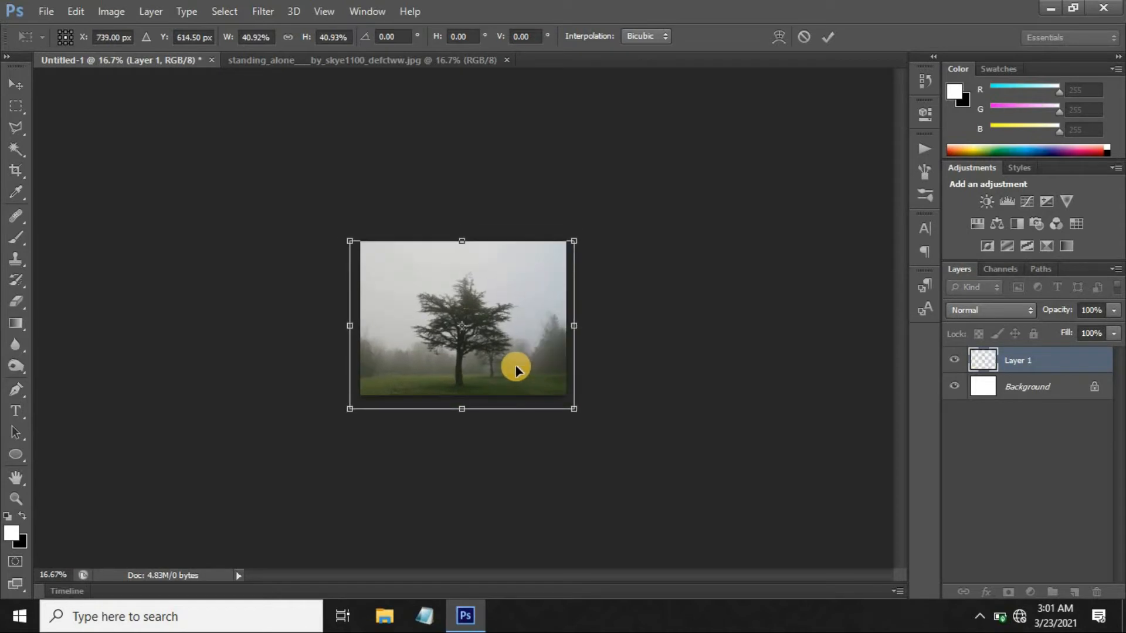
Step: Nudge the scaled tree photo slightly upward within the canvas and apply the transformation
key(Up)
key(Up)
key(Up)
key(Up)
key(Up)
key(Up)
key(Up)
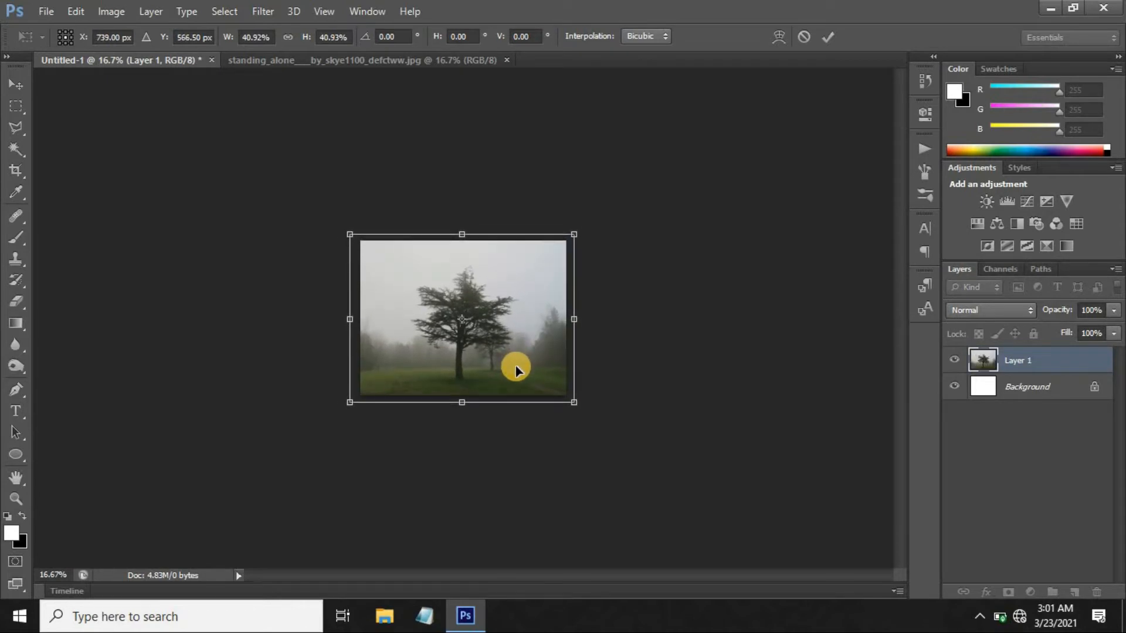
key(Return)
key(ctrl+0)
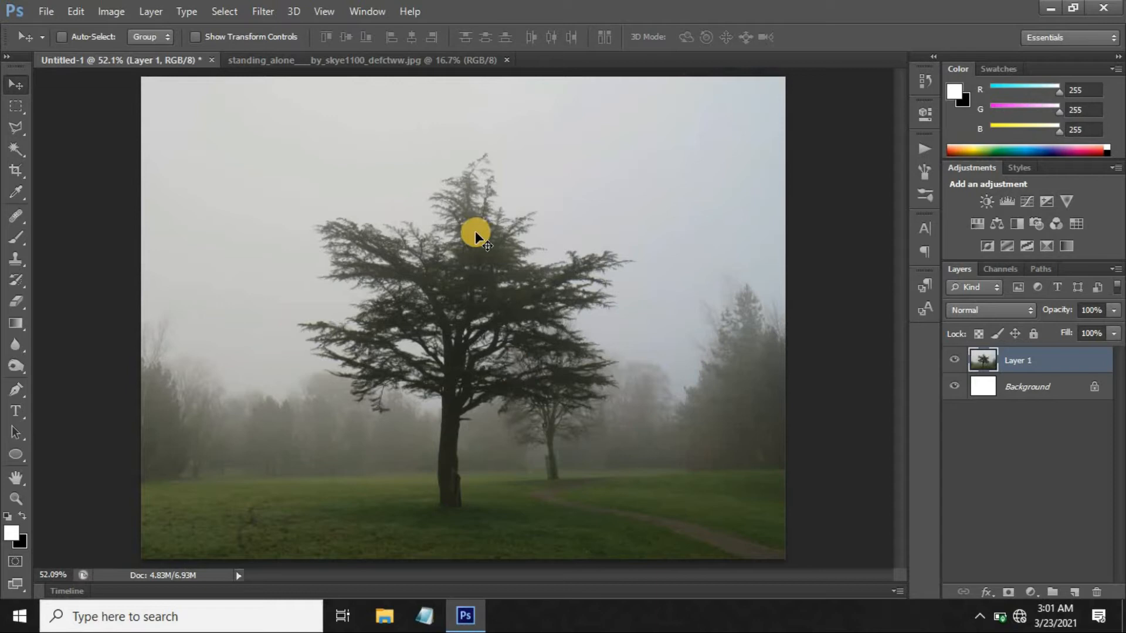
Step: Apply a Brightness/Contrast adjustment to the tree layer with brightness 18 and contrast -26
click(111, 11)
mouse_move(141, 53)
click(305, 52)
drag(793, 174, 755, 210)
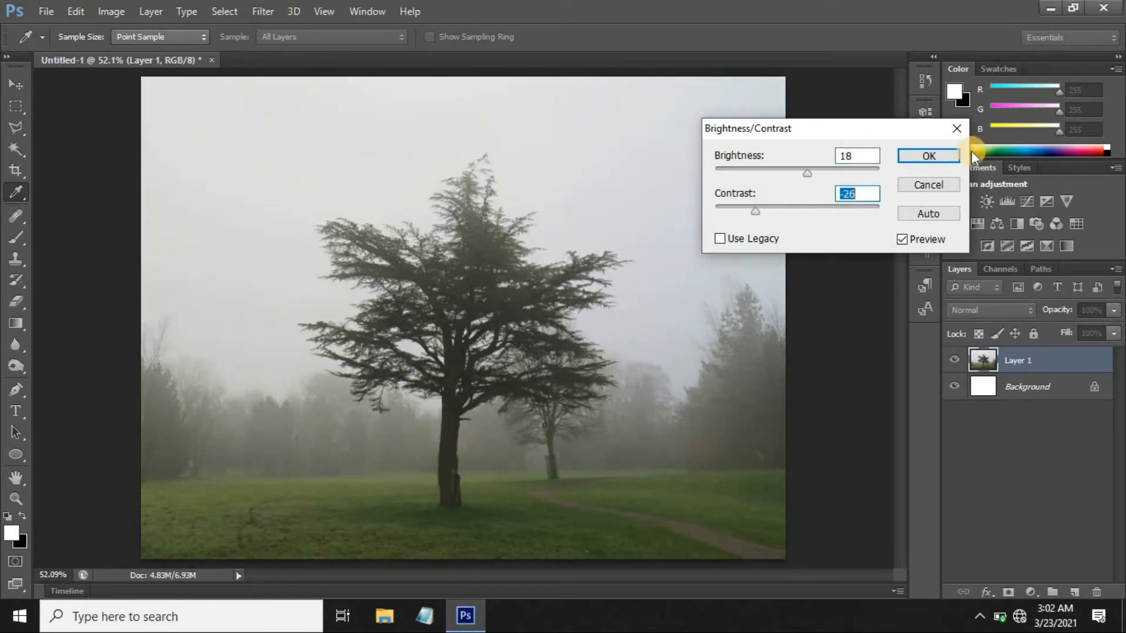
click(930, 158)
key(v)
Step: Apply a Hue/Saturation adjustment to the tree layer with the hue at +10
click(111, 11)
mouse_move(135, 53)
click(337, 134)
mouse_move(747, 193)
mouse_down()
mouse_move(710, 193)
mouse_move(755, 186)
mouse_up()
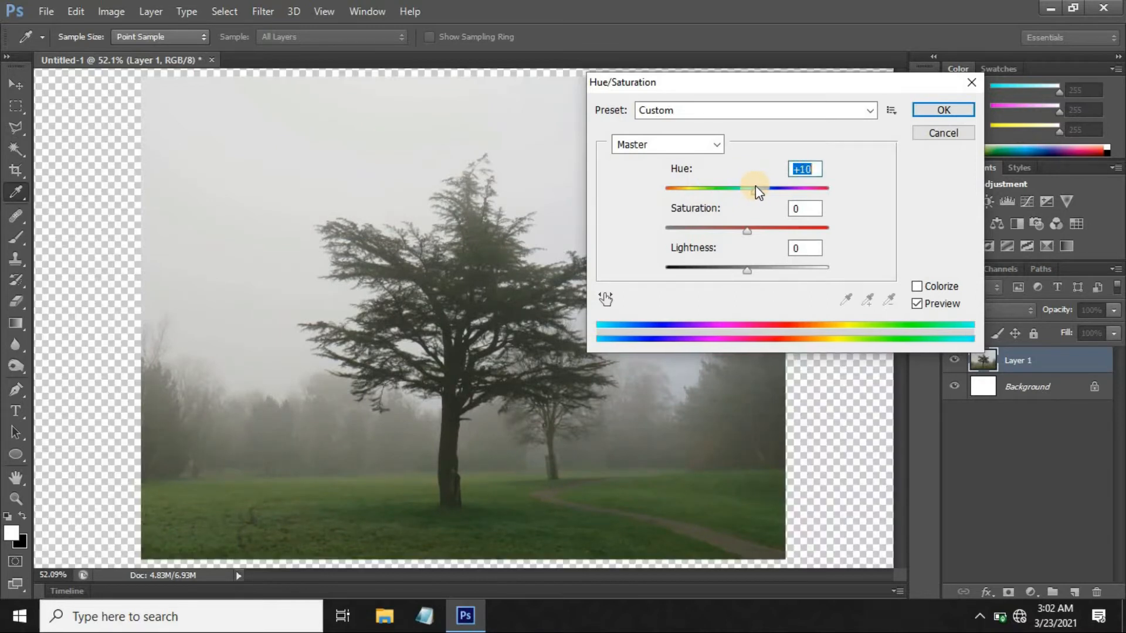
click(928, 111)
key(v)
Step: Blur the tree layer with a Field Blur of 10 px
click(270, 10)
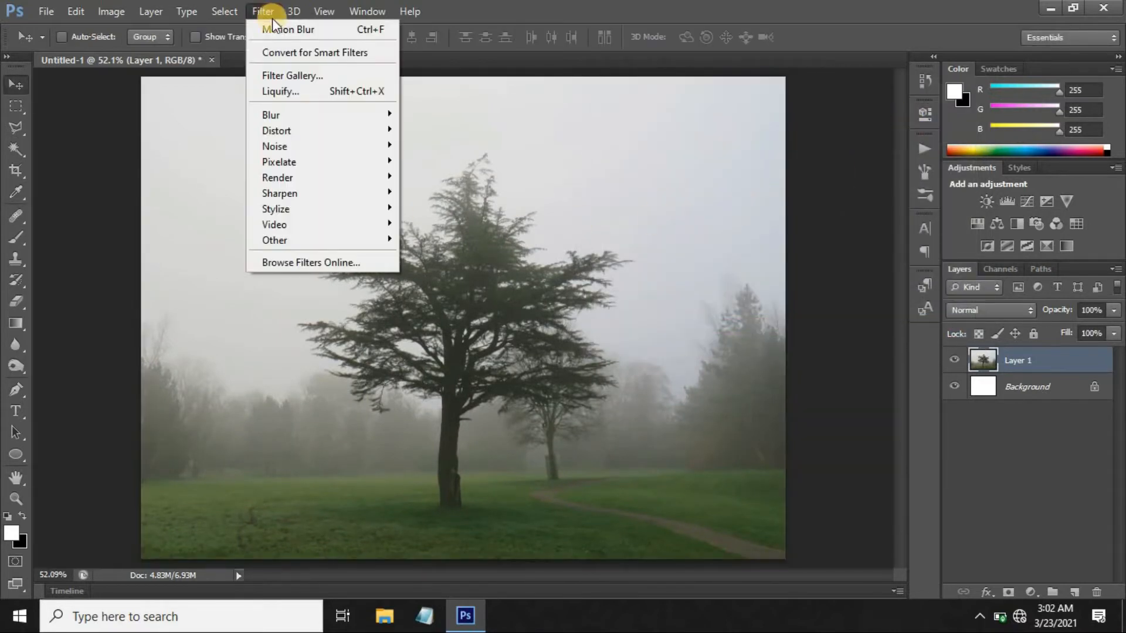
mouse_move(280, 118)
click(432, 111)
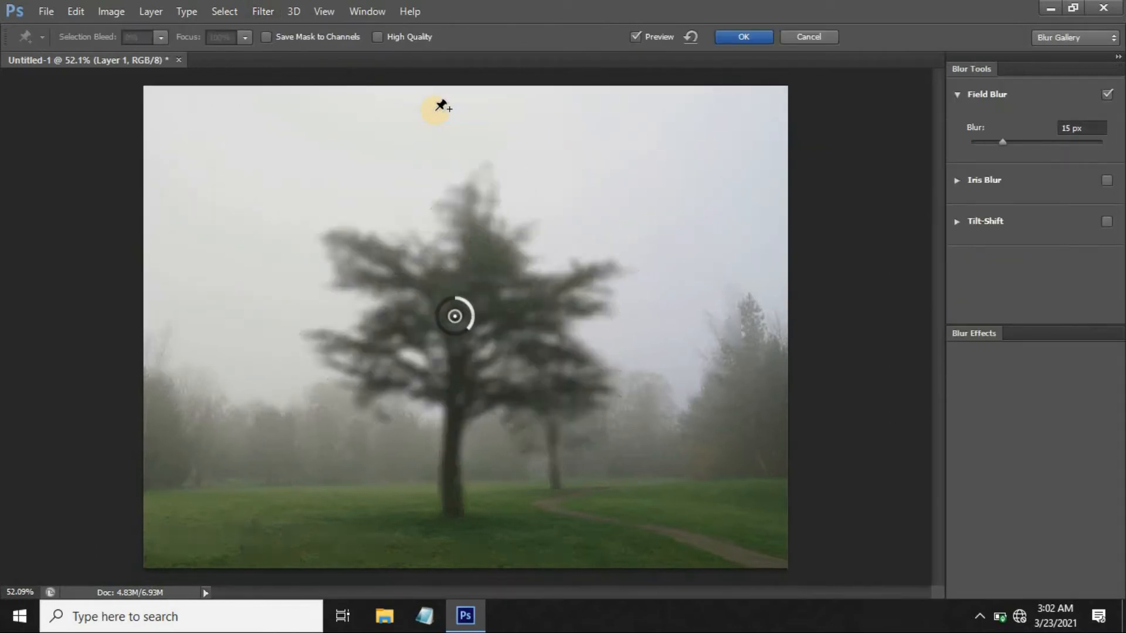
click(1097, 127)
text(10)
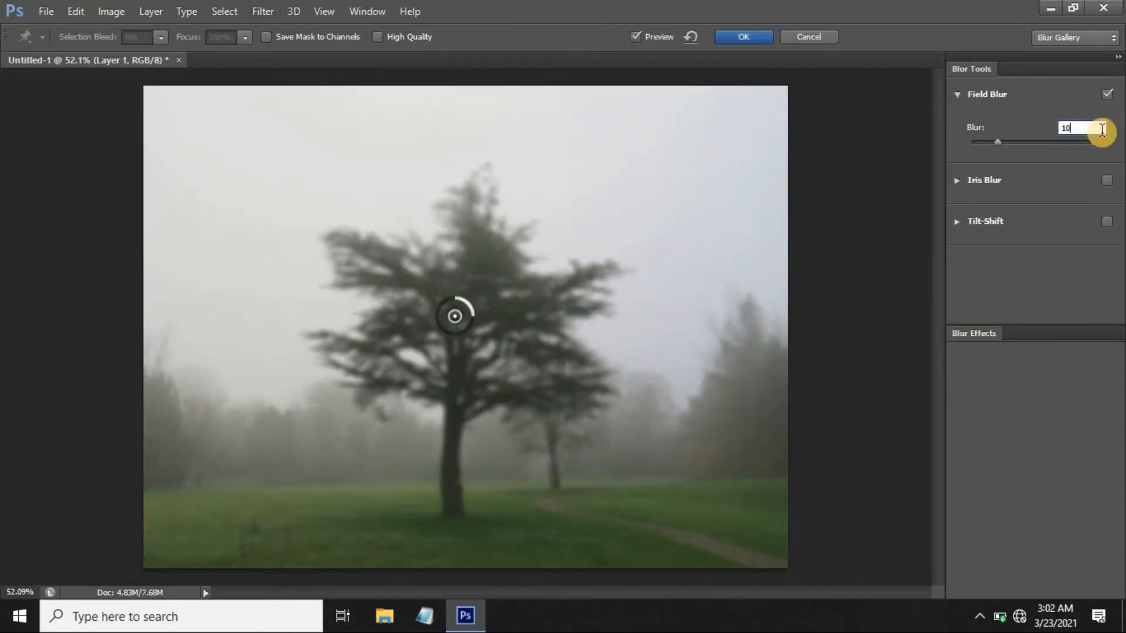
click(741, 39)
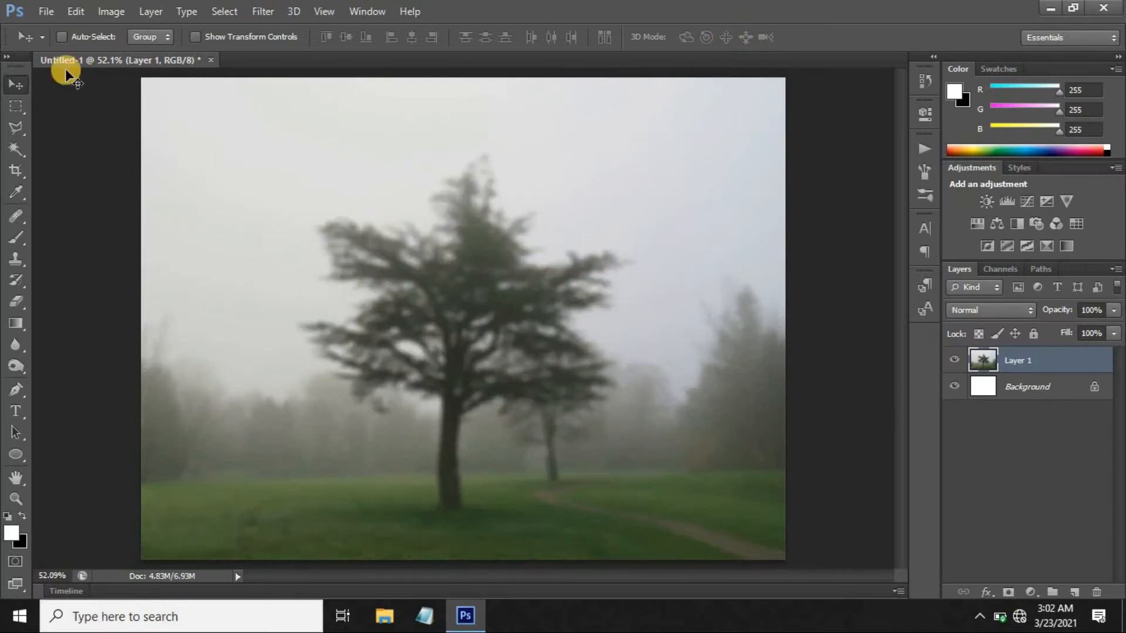
Step: Open the girl.psd file containing the cut-out of the reading girl
click(46, 10)
click(58, 42)
click(551, 175)
click(758, 516)
Step: Check the girl cut-out against its original by toggling the visibility of the layers in girl.psd
click(953, 386)
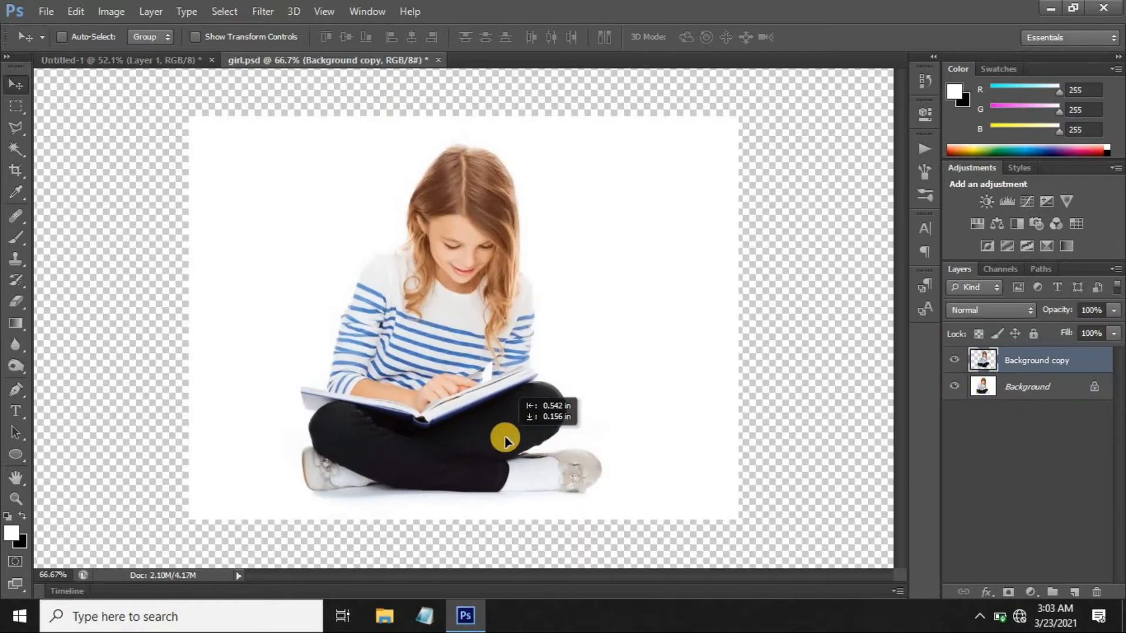
click(951, 387)
click(951, 387)
click(950, 387)
click(953, 386)
click(954, 360)
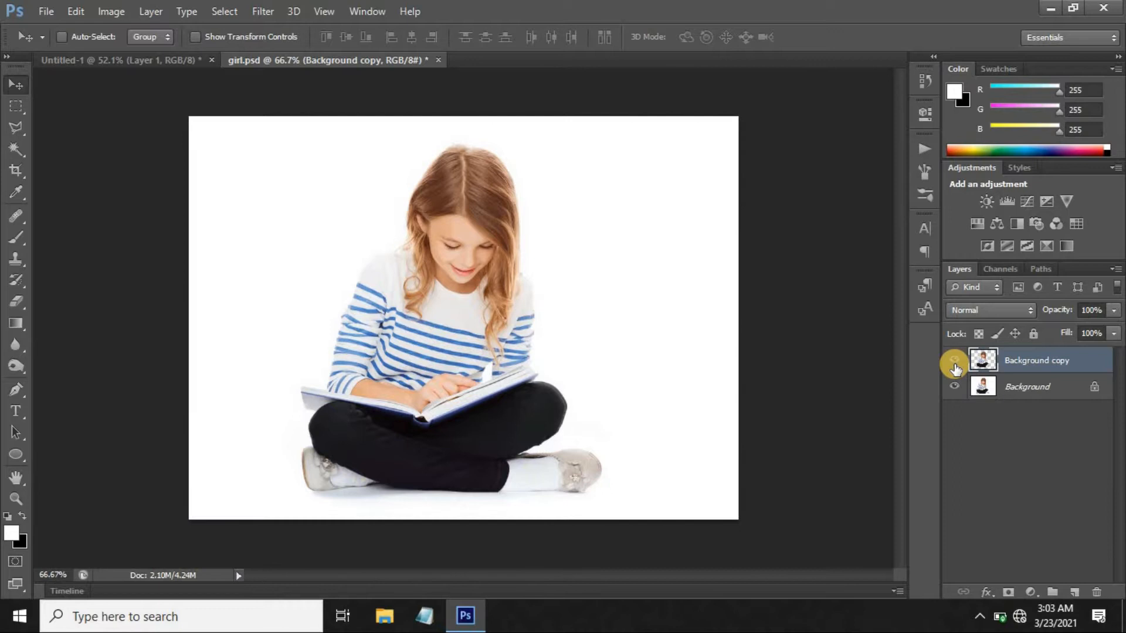
Step: Place the girl cut-out in front of the tree in Untitled-1 and scale it down slightly
mouse_move(461, 318)
mouse_down()
mouse_move(231, 195)
mouse_move(164, 54)
mouse_move(440, 324)
mouse_move(465, 315)
mouse_up()
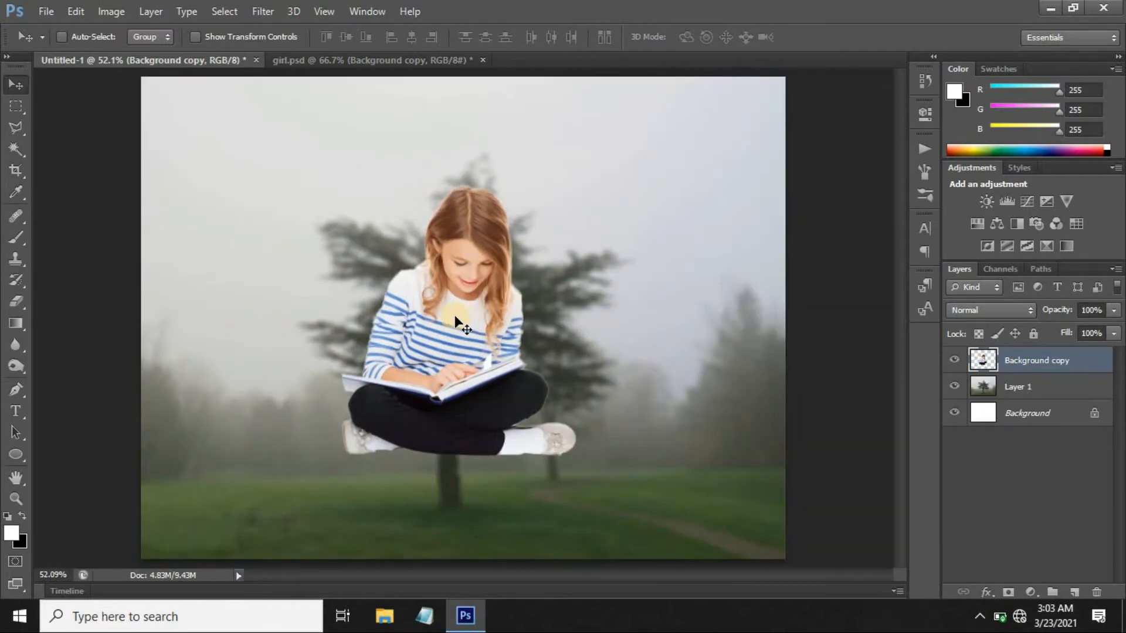
key(ctrl+t)
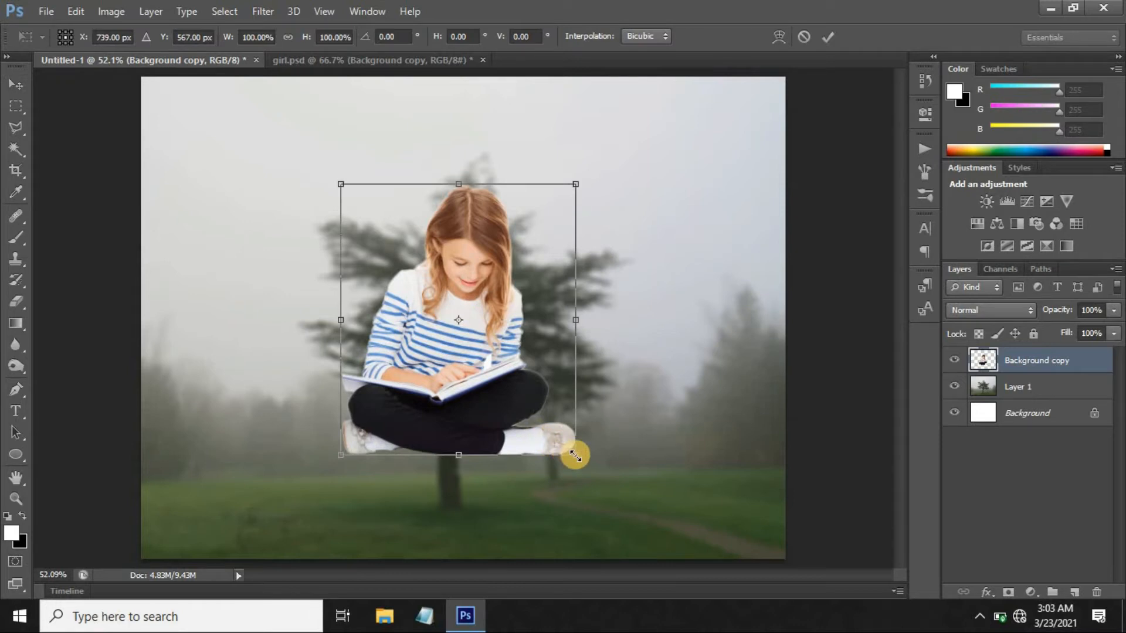
drag(575, 455, 567, 446)
key(Return)
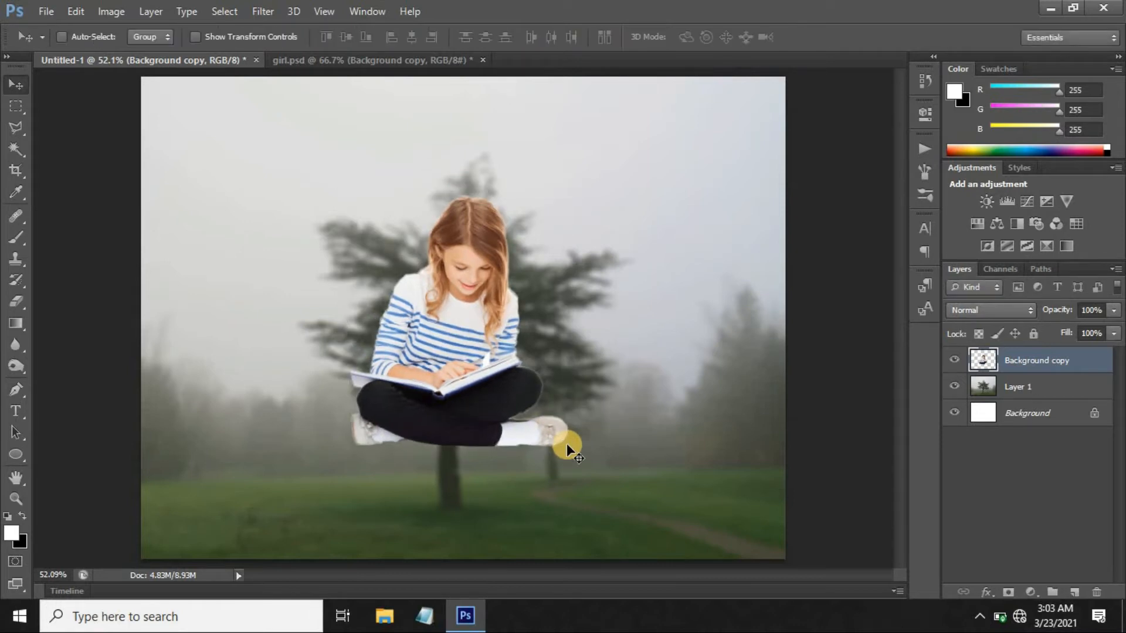
Step: Apply the Auto Color correction to the girl layer
key(ctrl+plus)
click(111, 11)
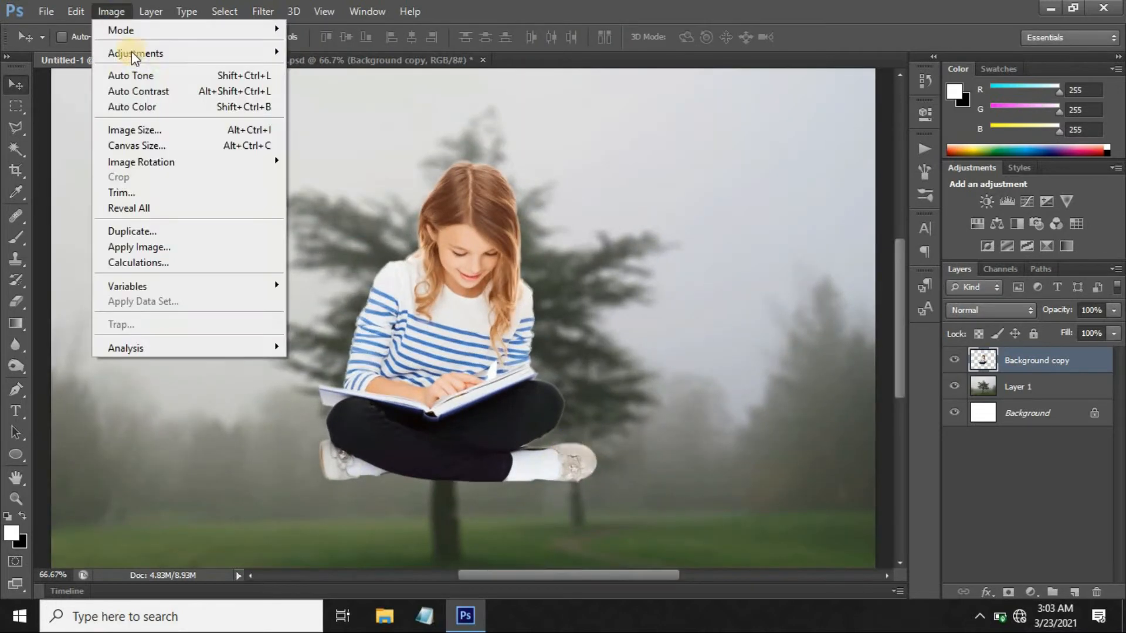
click(145, 111)
Step: Apply a Brightness/Contrast adjustment to the girl layer with brightness -52 and contrast 10
click(111, 13)
mouse_move(135, 53)
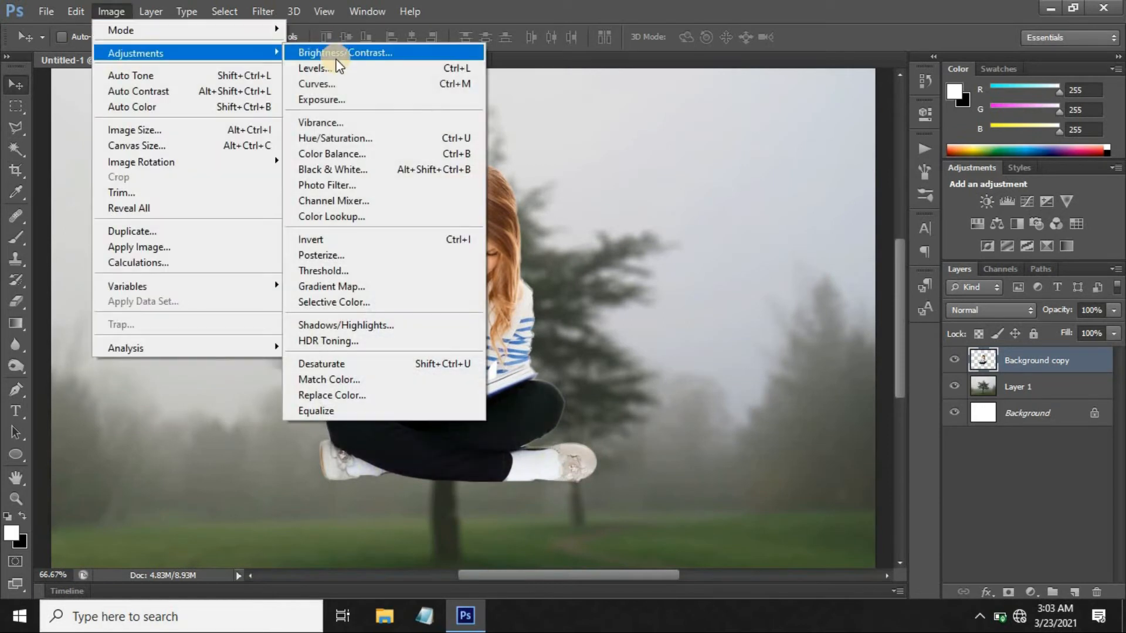
click(340, 55)
drag(802, 177, 824, 211)
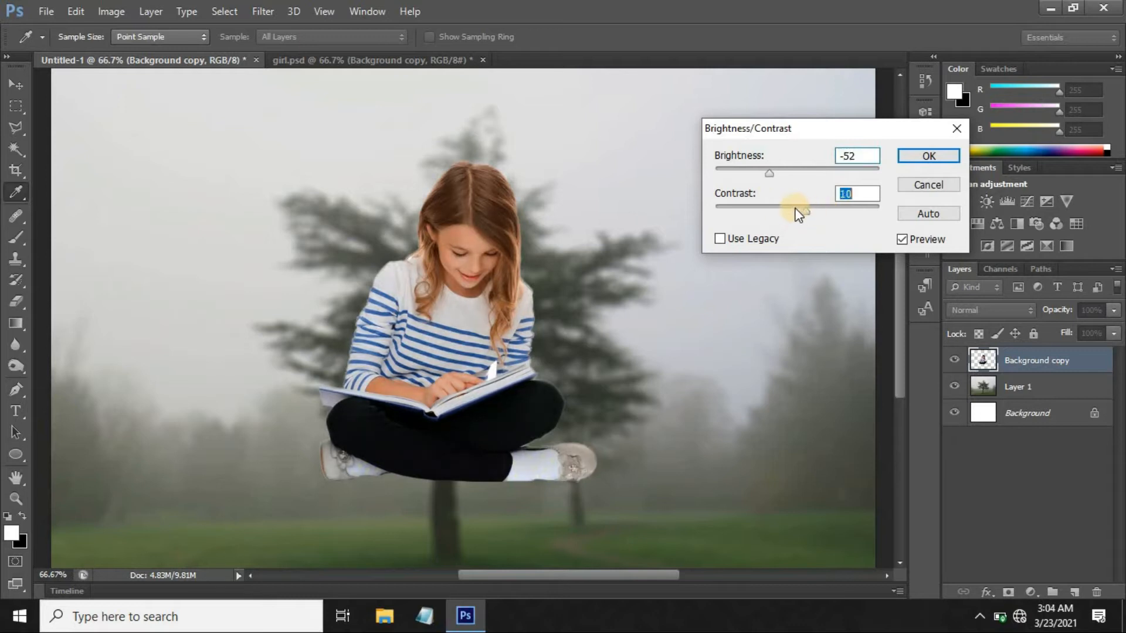
click(923, 160)
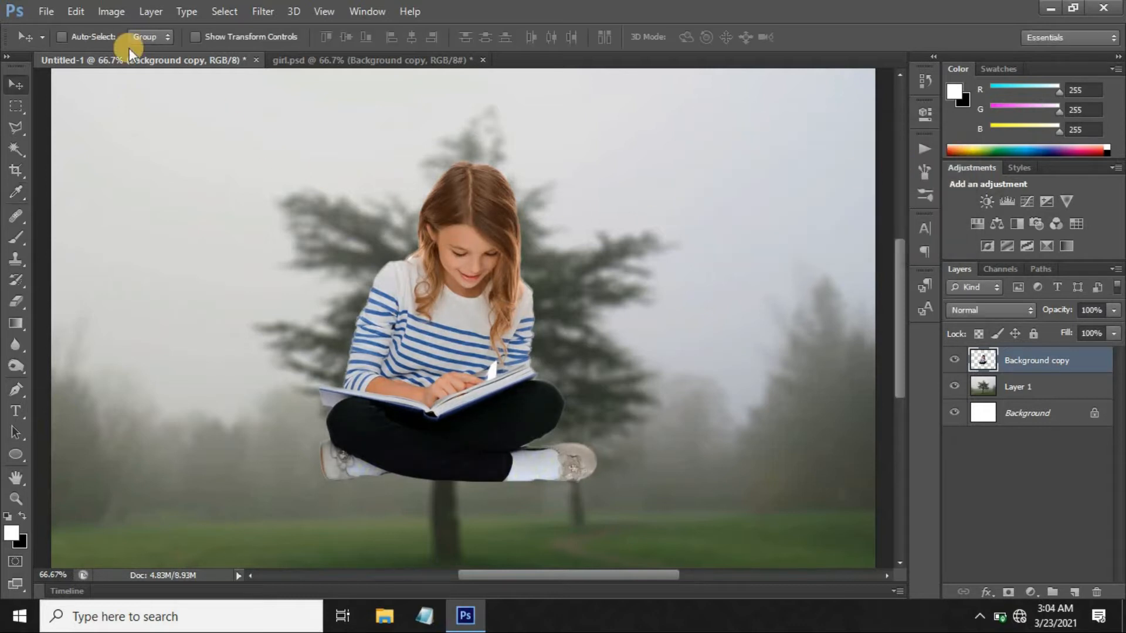
Step: Apply a Levels adjustment to the girl layer with the midtone input level at 1.23
click(106, 13)
mouse_move(129, 50)
click(337, 70)
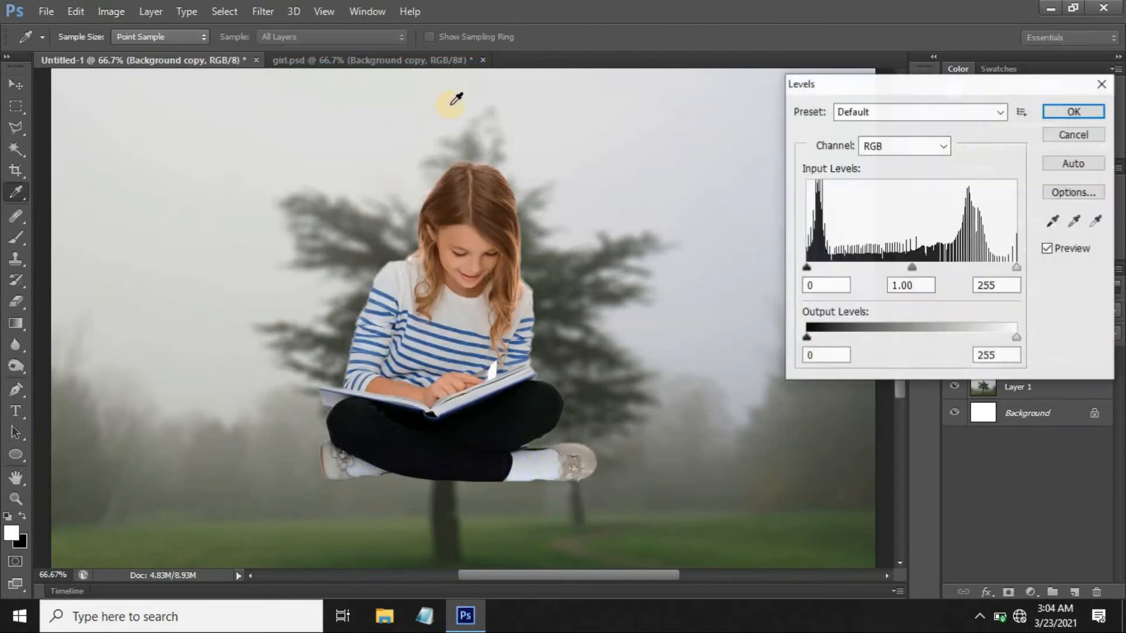
drag(912, 271, 902, 271)
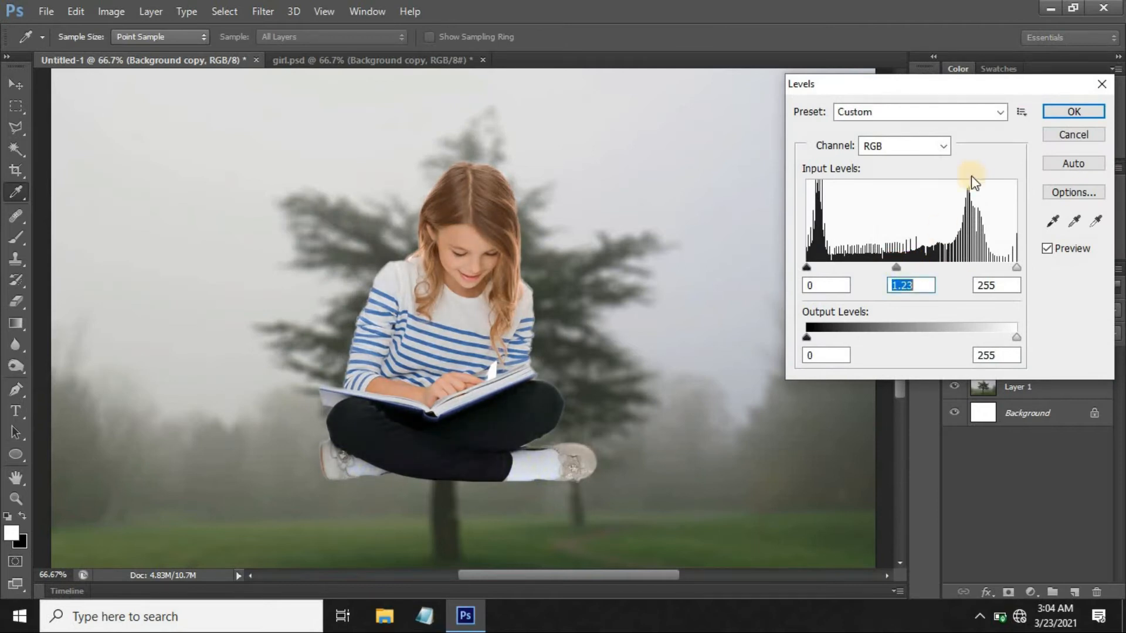
click(1082, 116)
Step: Apply a Vibrance adjustment to the girl layer with vibrance +5 and slightly reduced saturation
click(107, 10)
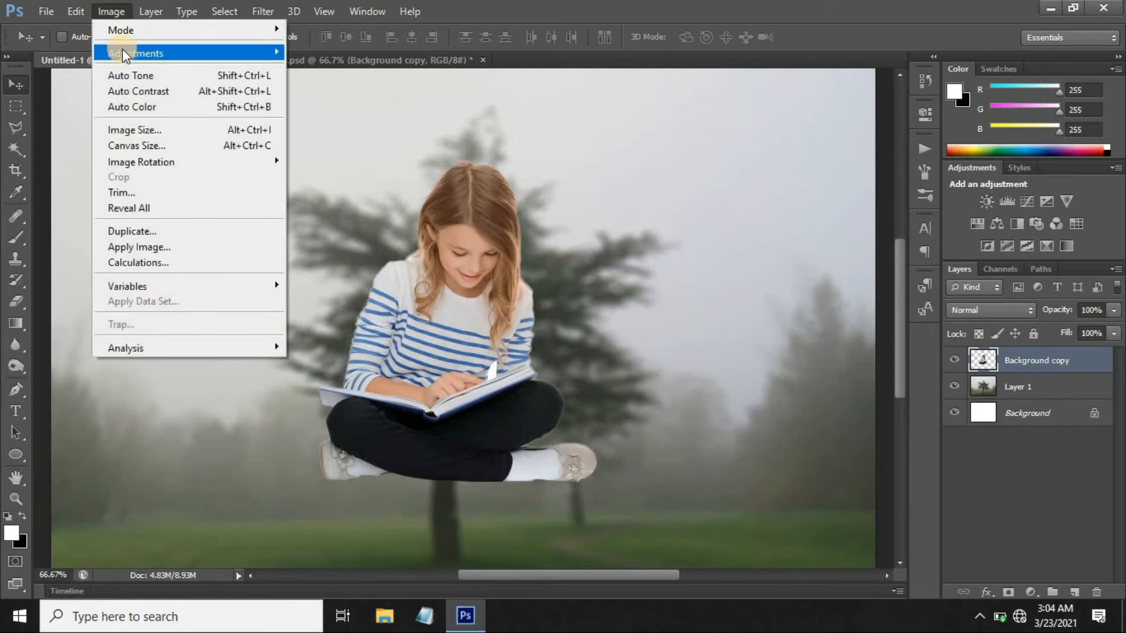
mouse_move(122, 48)
click(335, 120)
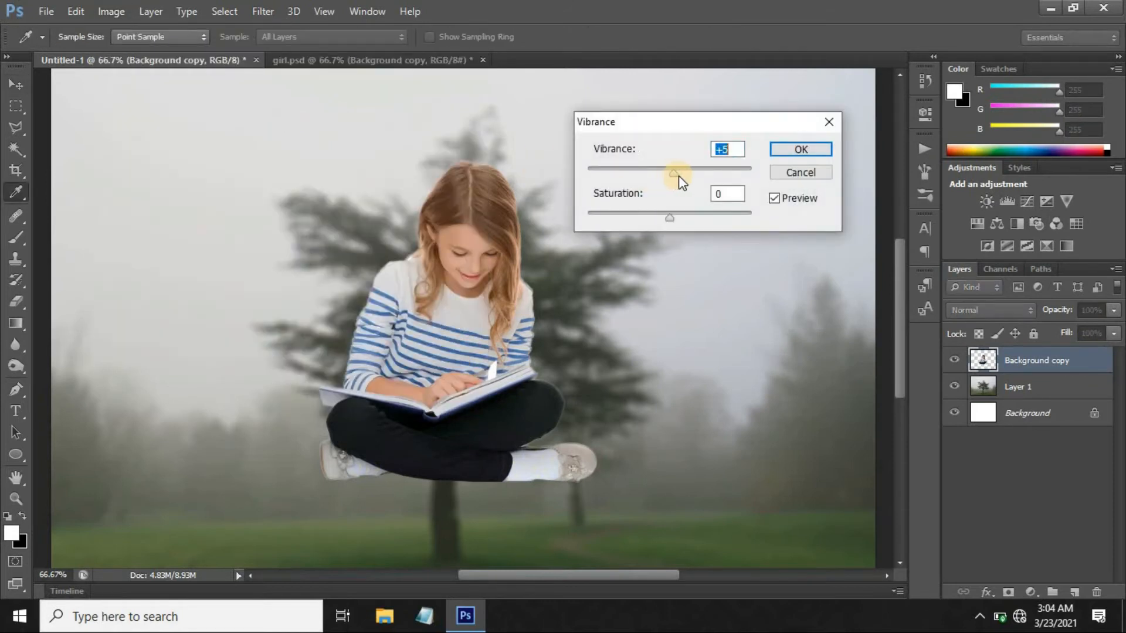
mouse_move(671, 216)
mouse_down()
mouse_move(634, 217)
mouse_move(661, 217)
mouse_up()
click(780, 149)
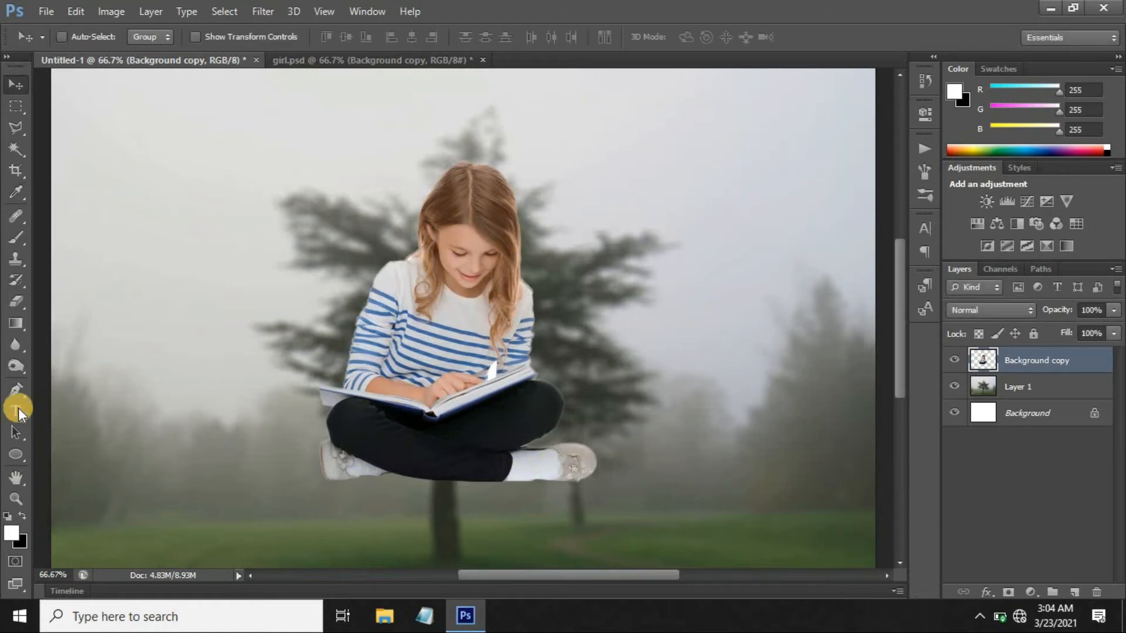
Step: Darken the girl's black trousers with the Burn tool, using a 60 px brush on midtones at 50% exposure
click(19, 370)
click(65, 379)
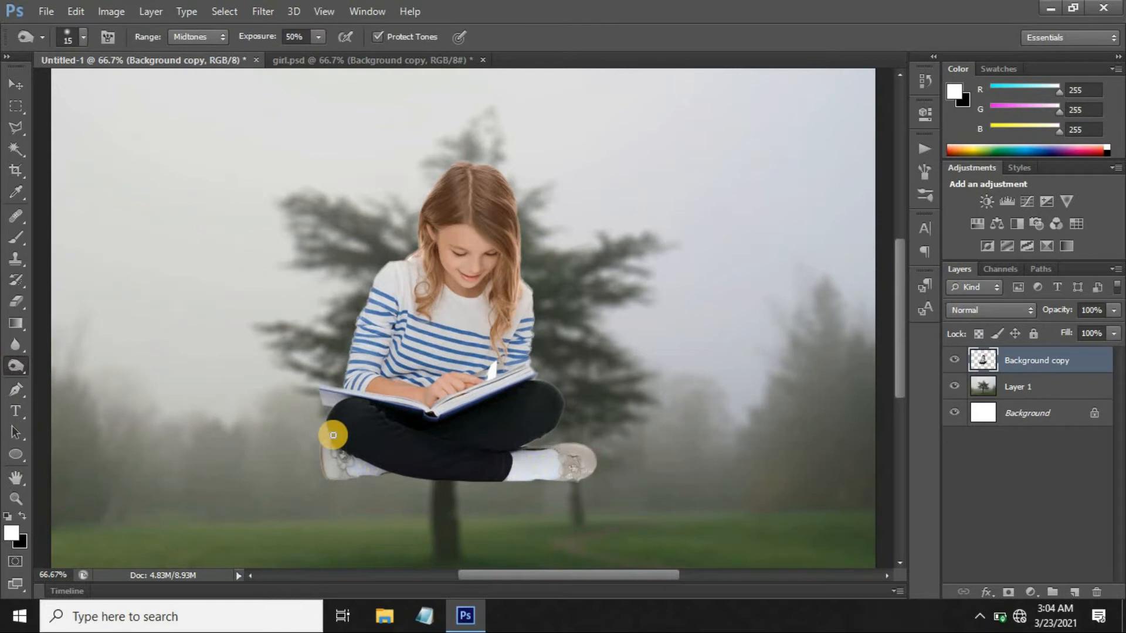
key(ctrl+plus)
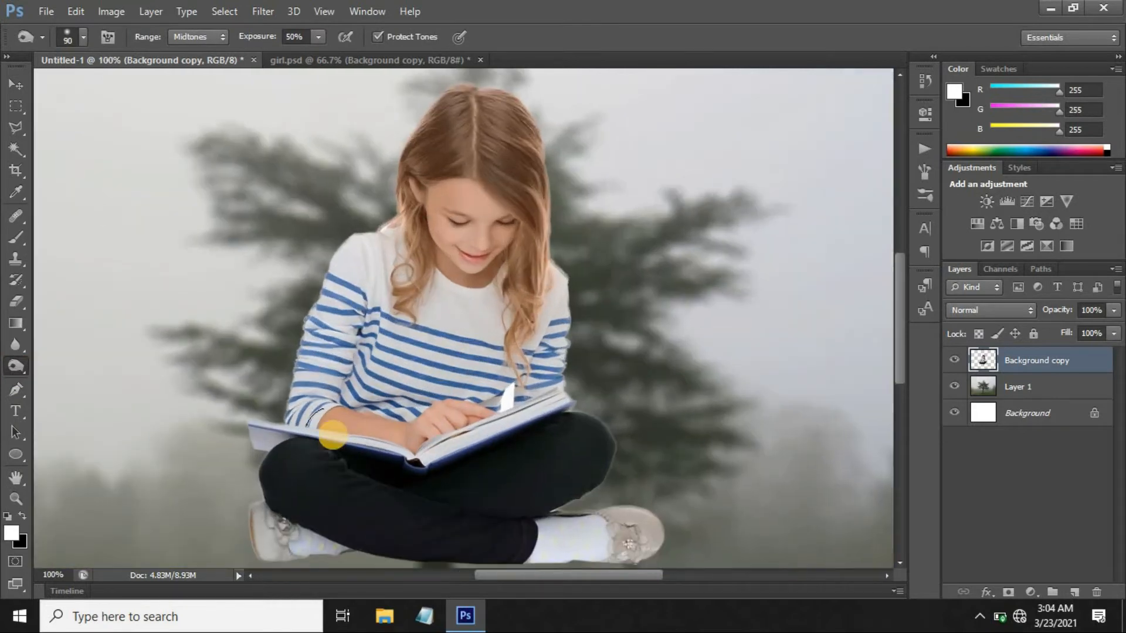
key(bracketleft)
key(bracketleft)
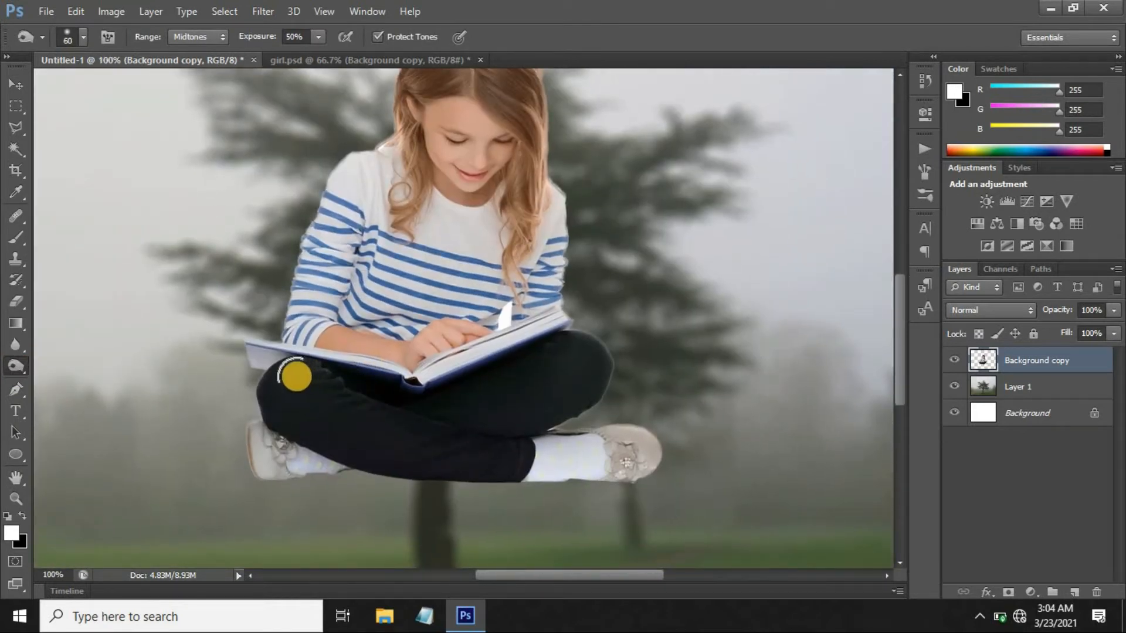
mouse_move(575, 346)
mouse_down()
mouse_move(595, 420)
mouse_move(557, 414)
mouse_move(556, 335)
mouse_move(561, 361)
mouse_move(597, 344)
mouse_move(589, 394)
mouse_move(575, 355)
mouse_up()
mouse_move(331, 411)
mouse_down()
mouse_move(280, 414)
mouse_move(357, 447)
mouse_move(489, 445)
mouse_move(525, 457)
mouse_up()
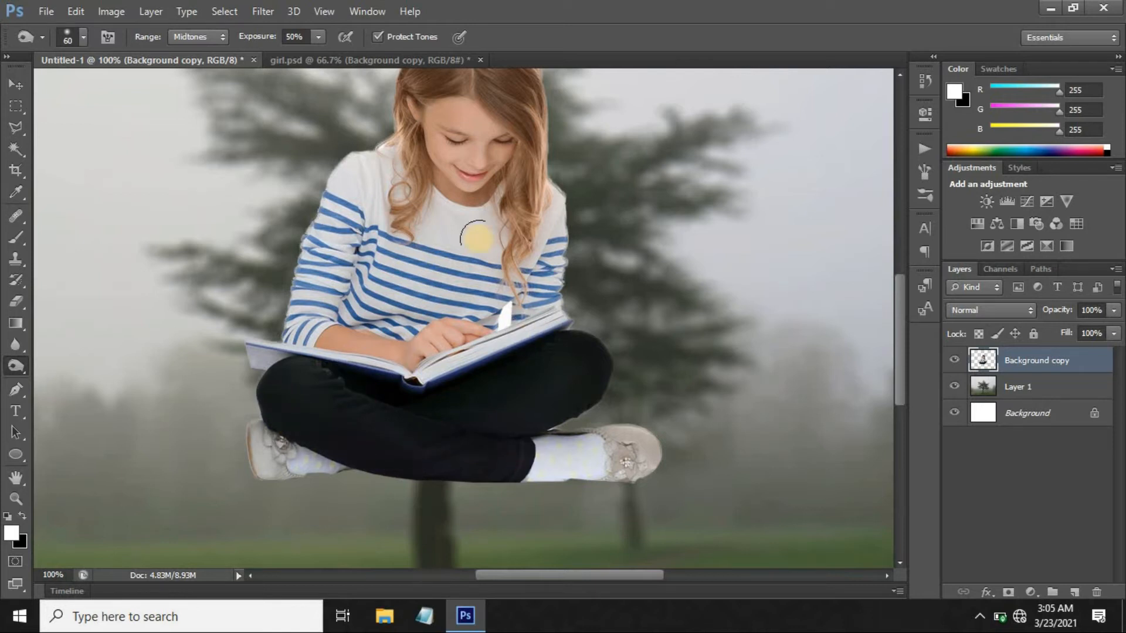
Step: Burn the girl's striped shirt, both shoes and the outer edges of both sleeves
drag(377, 294, 392, 350)
drag(436, 317, 454, 252)
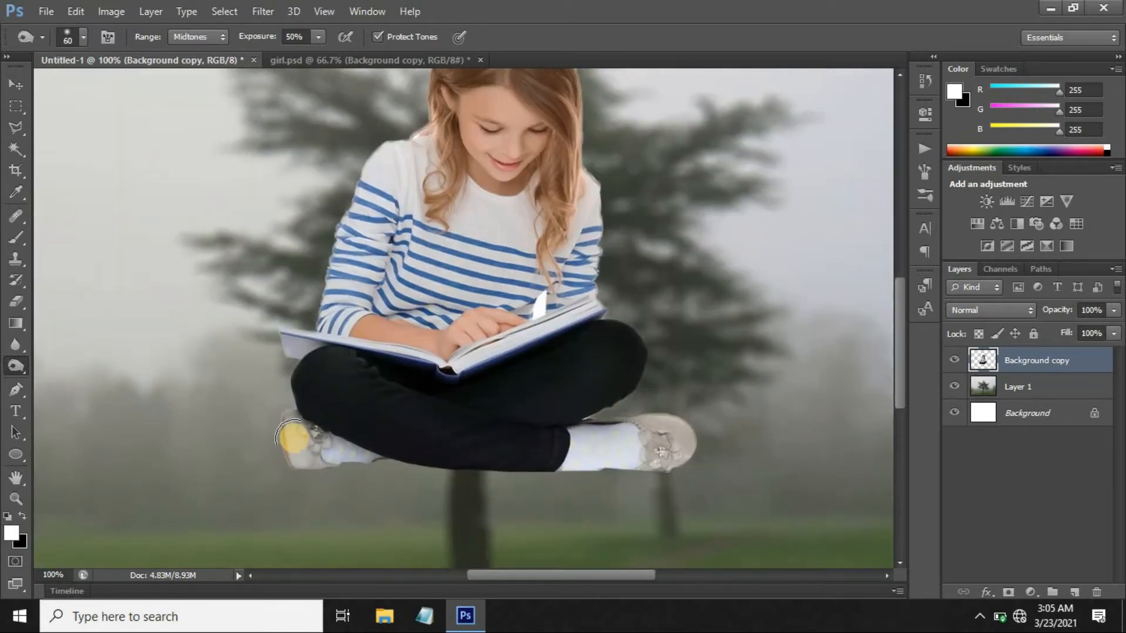
mouse_move(297, 457)
mouse_down()
mouse_move(283, 428)
mouse_move(301, 450)
mouse_up()
mouse_move(703, 451)
mouse_down()
mouse_move(664, 429)
mouse_move(689, 461)
mouse_move(655, 479)
mouse_up()
drag(377, 158, 329, 311)
drag(343, 216, 332, 311)
mouse_move(604, 179)
mouse_down()
mouse_move(582, 271)
mouse_move(596, 185)
mouse_move(586, 304)
mouse_up()
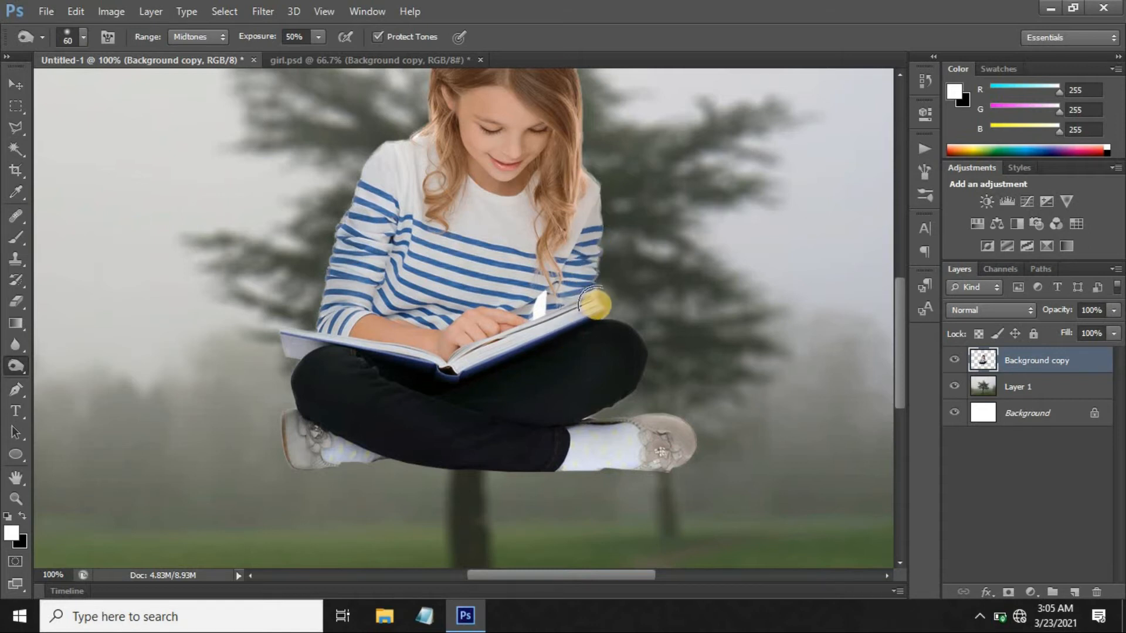
Step: Burn shading into the girl's hair and upper body, and finish with the whole image in view
scroll(504, 372, up, 4)
mouse_move(428, 253)
mouse_down()
mouse_move(394, 277)
mouse_move(437, 274)
mouse_move(426, 336)
mouse_move(555, 335)
mouse_move(562, 315)
mouse_move(556, 408)
mouse_move(534, 324)
mouse_move(548, 406)
mouse_up()
mouse_move(478, 182)
mouse_down()
mouse_move(468, 173)
mouse_move(495, 155)
mouse_move(535, 171)
mouse_move(582, 289)
mouse_move(562, 247)
mouse_move(418, 312)
mouse_up()
click(24, 93)
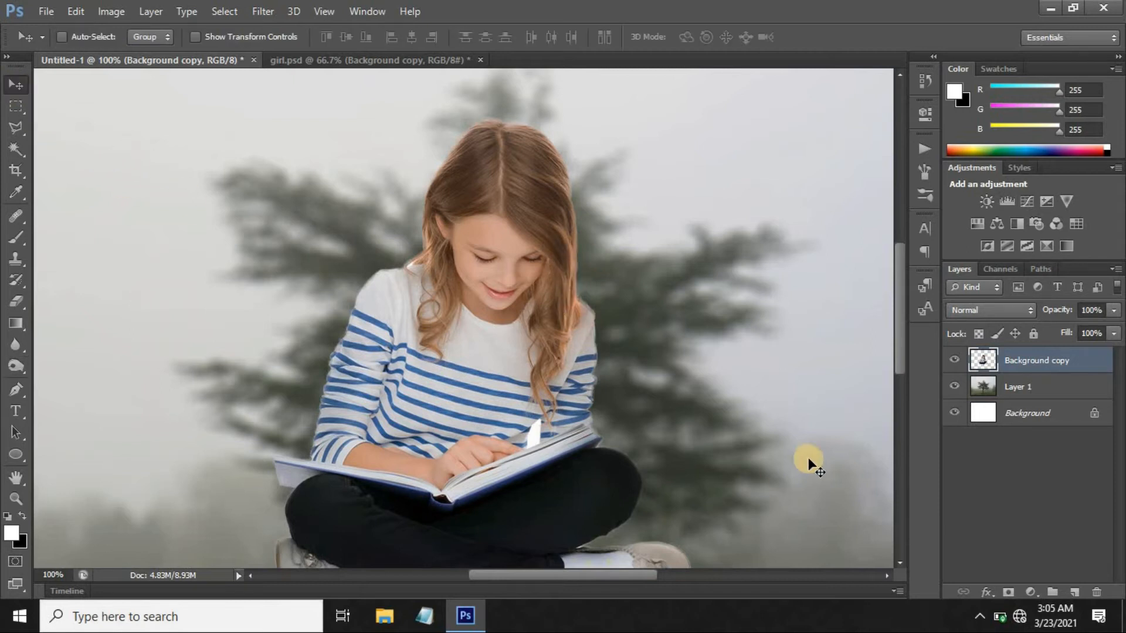
key(ctrl+0)
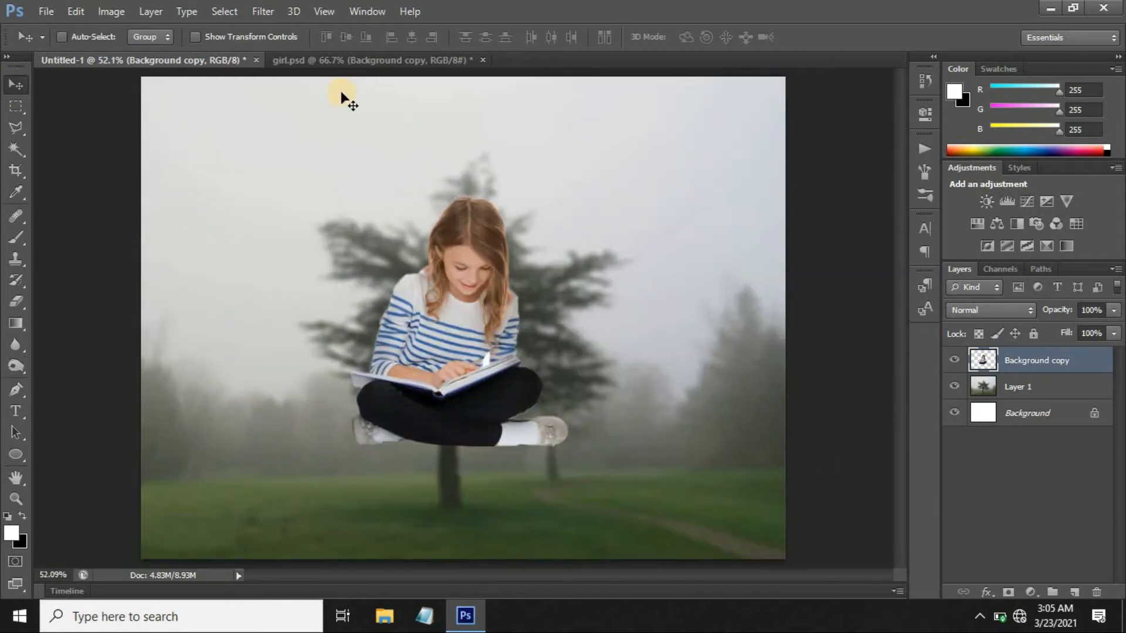
Step: Paint soft white fog over the tree behind the girl on a new layer above Layer 1, and set its opacity to 40%
click(1032, 388)
click(1075, 592)
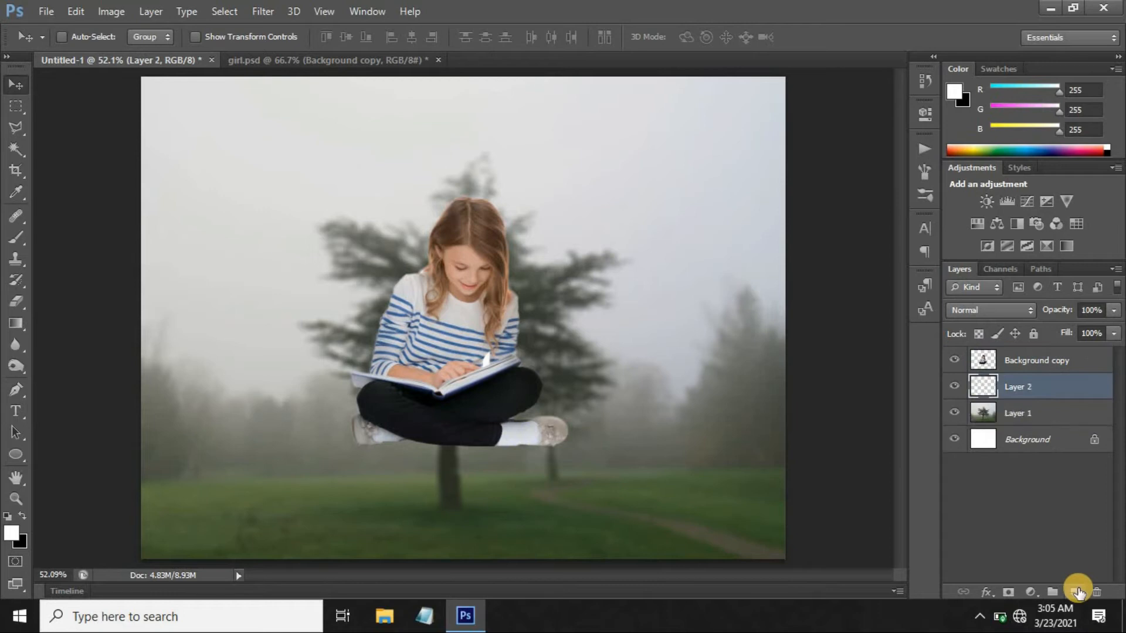
click(17, 248)
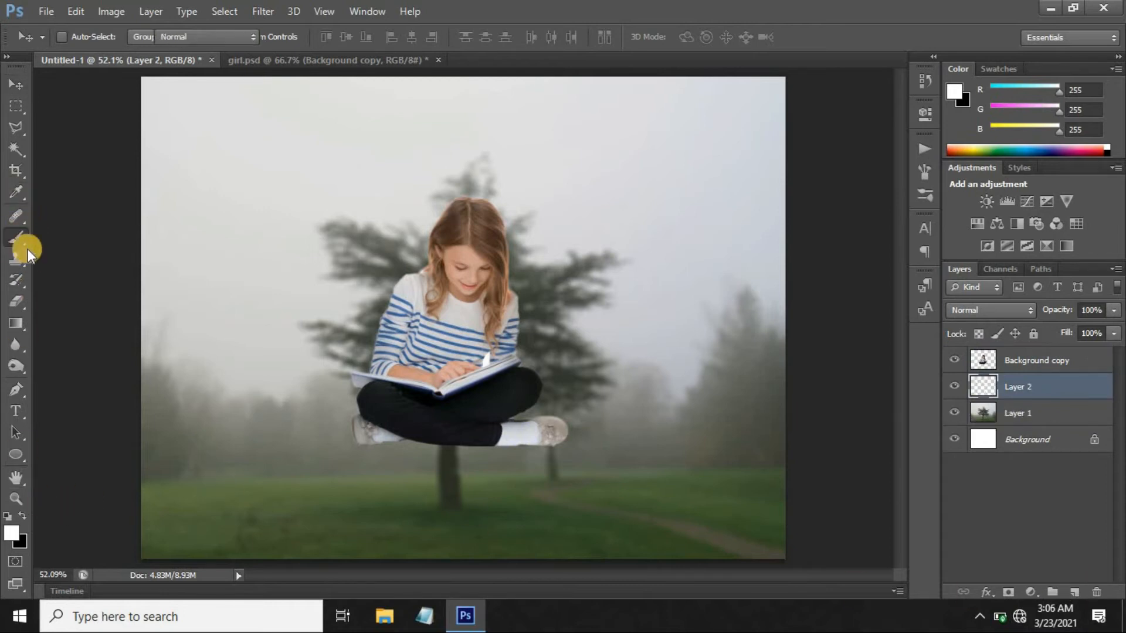
drag(324, 332, 427, 317)
key(v)
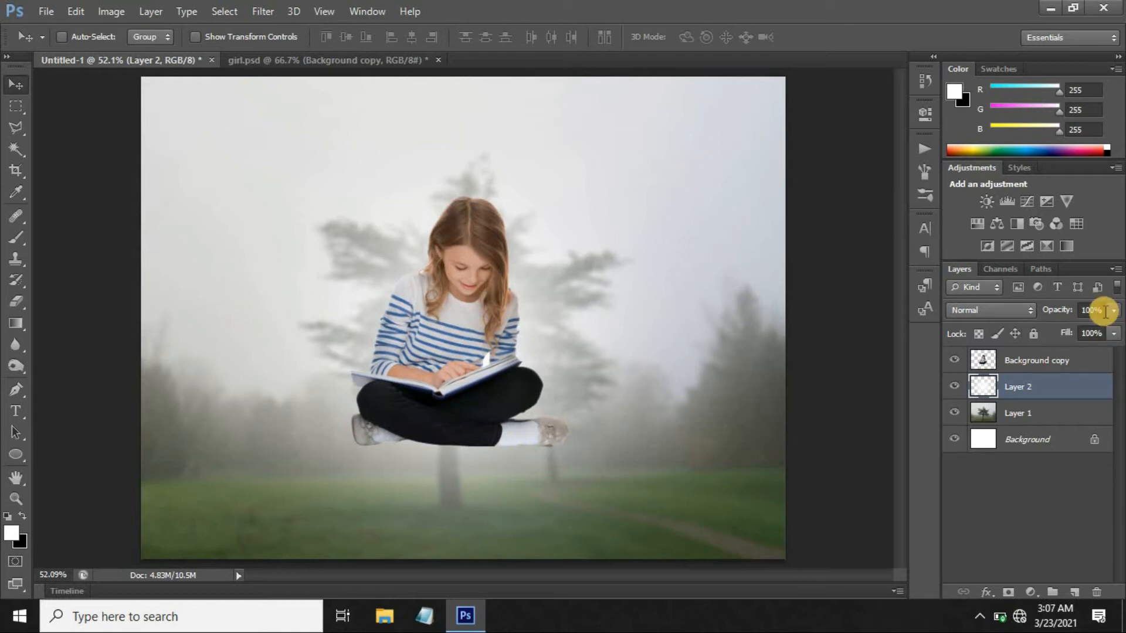
double_click(1080, 309)
text(5040)
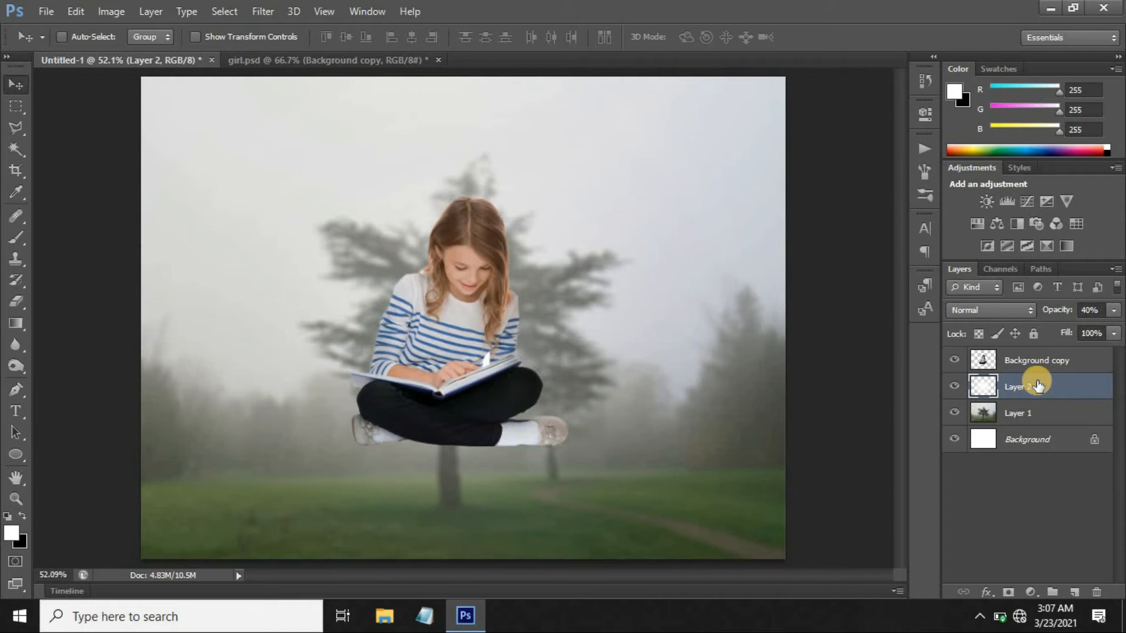
Step: Duplicate the fog layer and squash the copy to 50% width and about 7% height as a thin band beneath the girl's legs
key(ctrl+j)
key(ctrl+t)
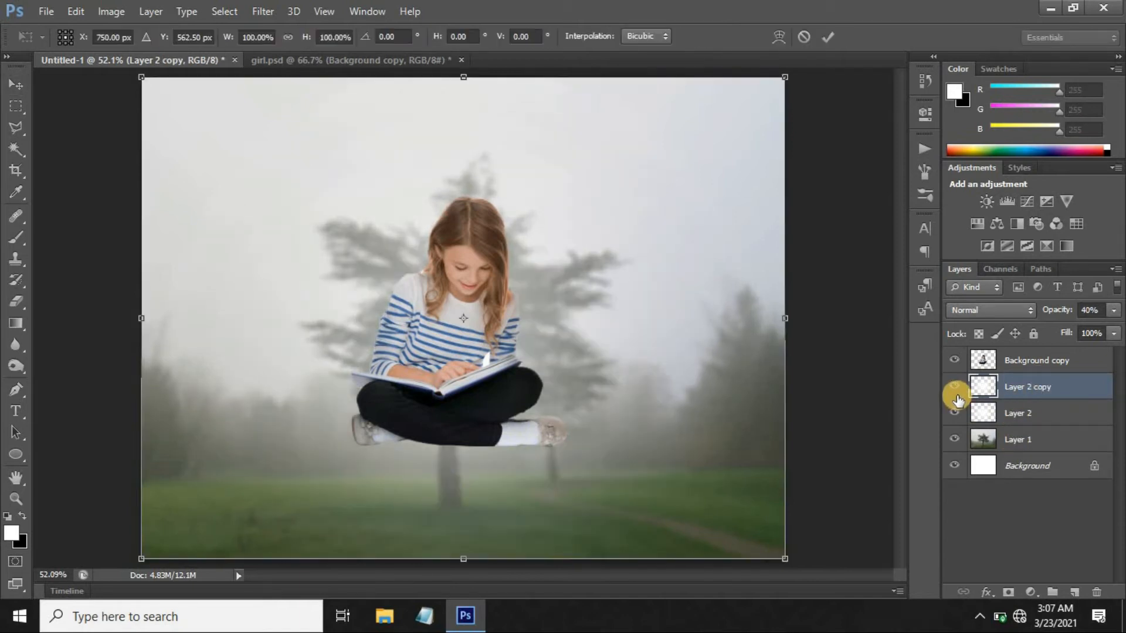
key(ctrl+minus)
drag(772, 548, 616, 434)
drag(464, 201, 477, 434)
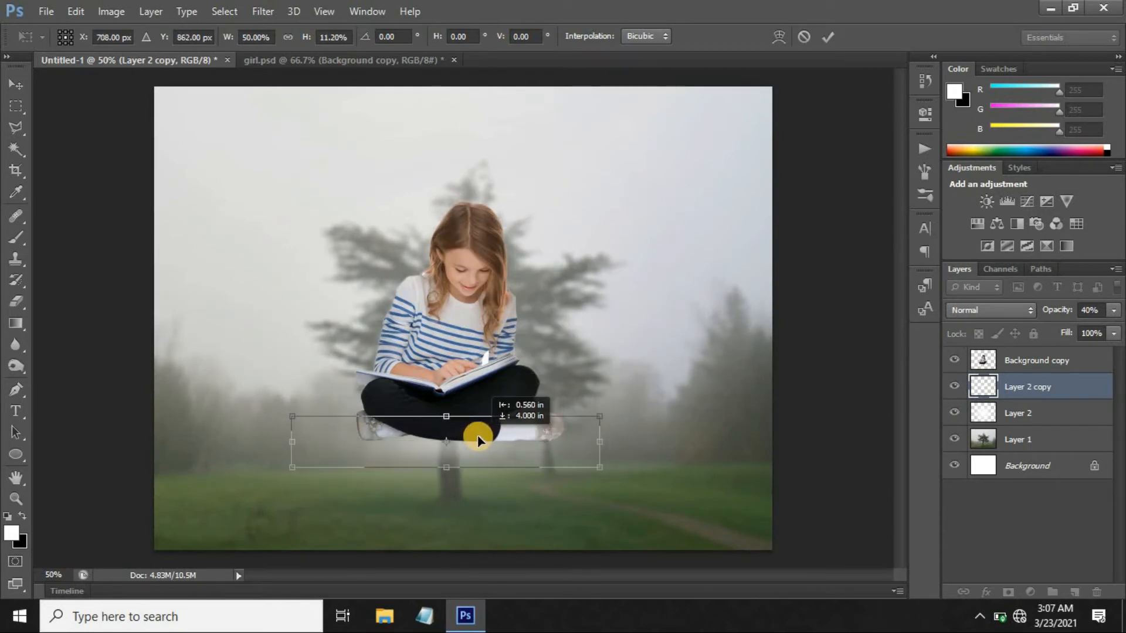
drag(446, 473, 445, 460)
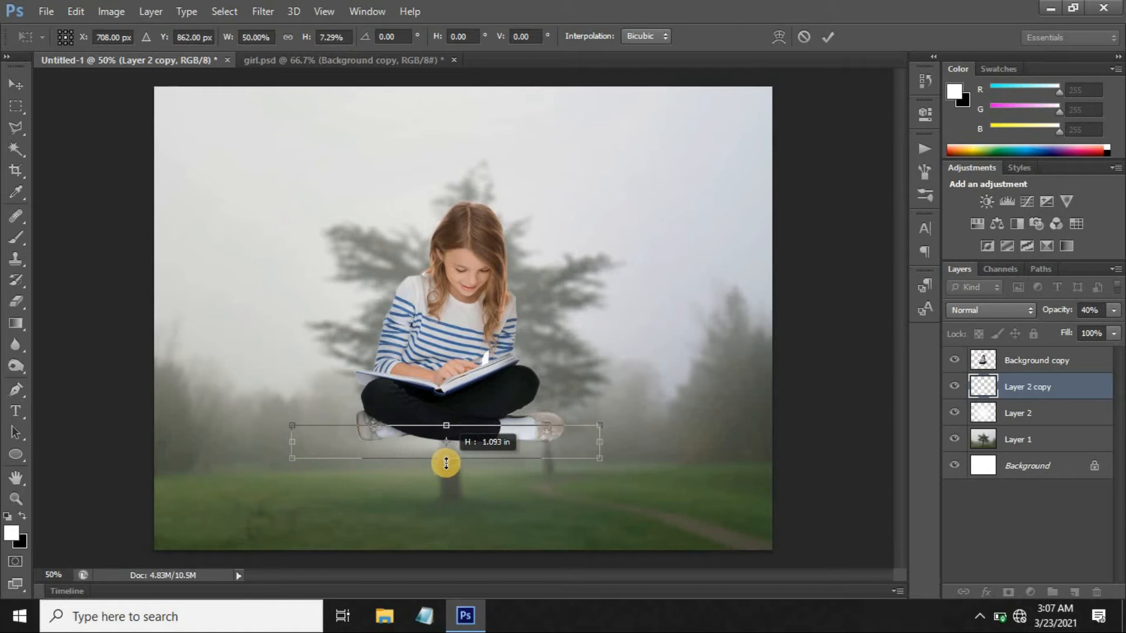
click(828, 37)
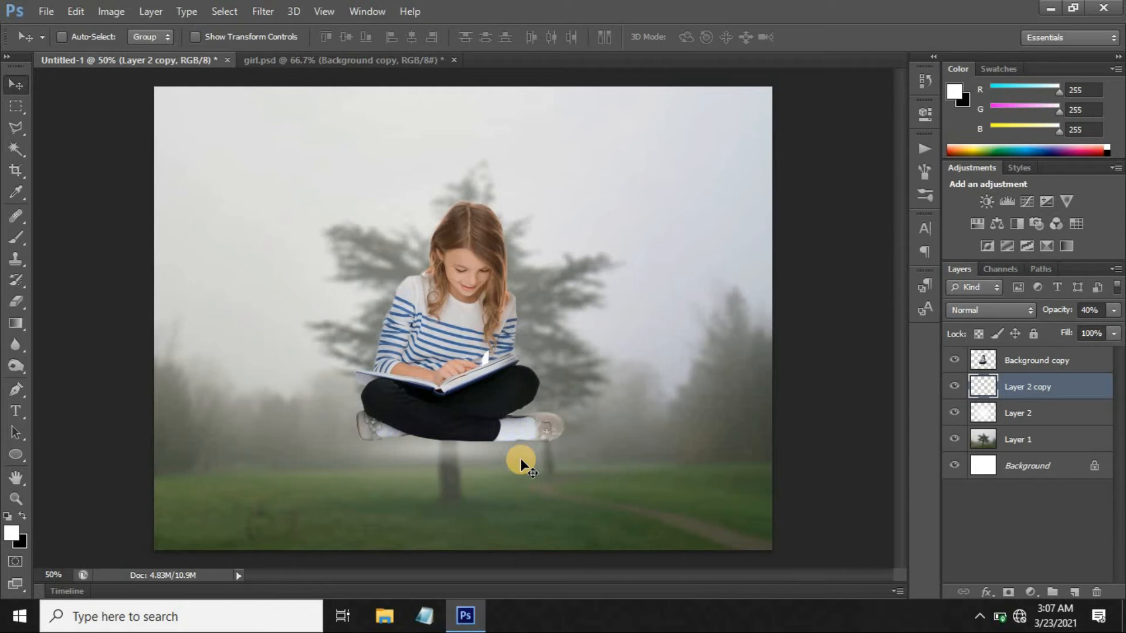
Step: Apply a Gaussian Blur with a 2 pixel radius to the thin fog band and adjust its position slightly below the girl
click(262, 11)
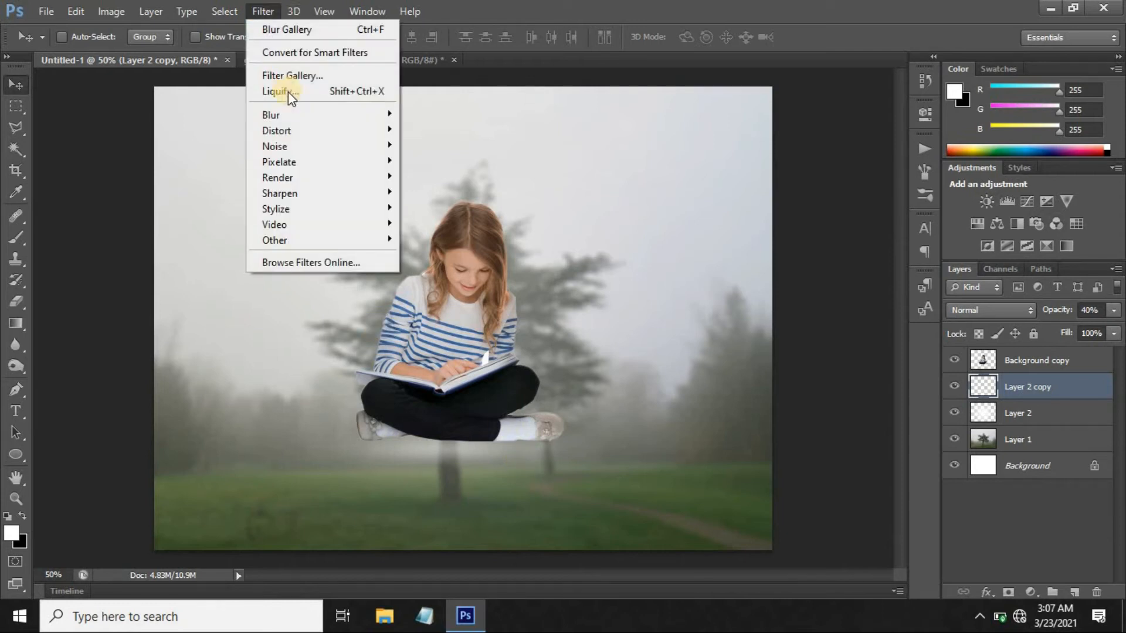
mouse_move(295, 119)
click(443, 216)
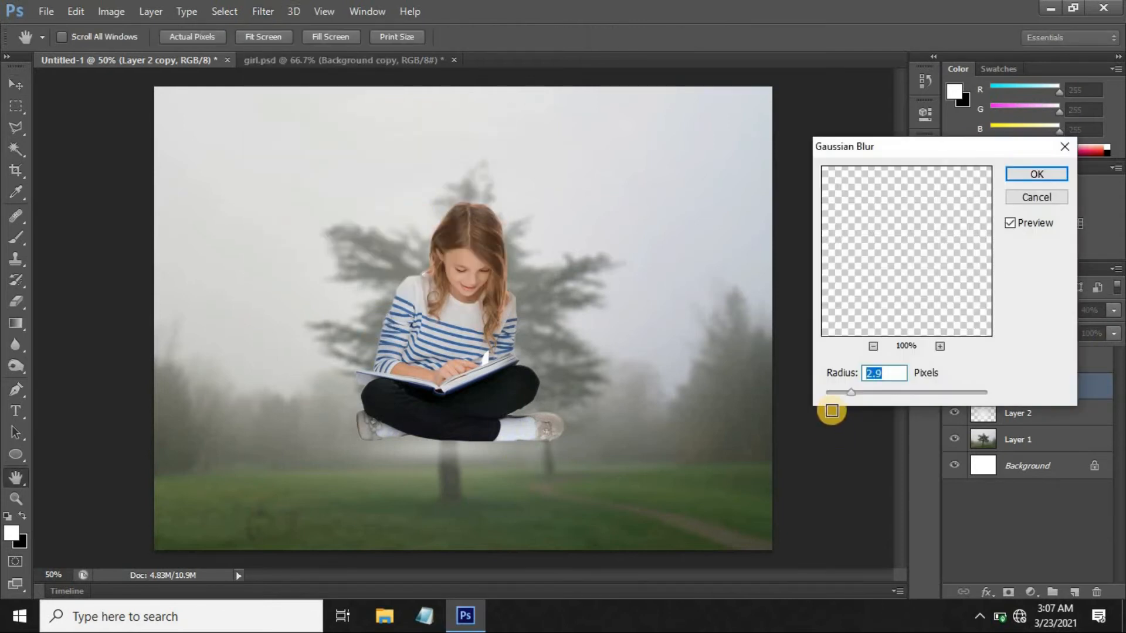
click(850, 393)
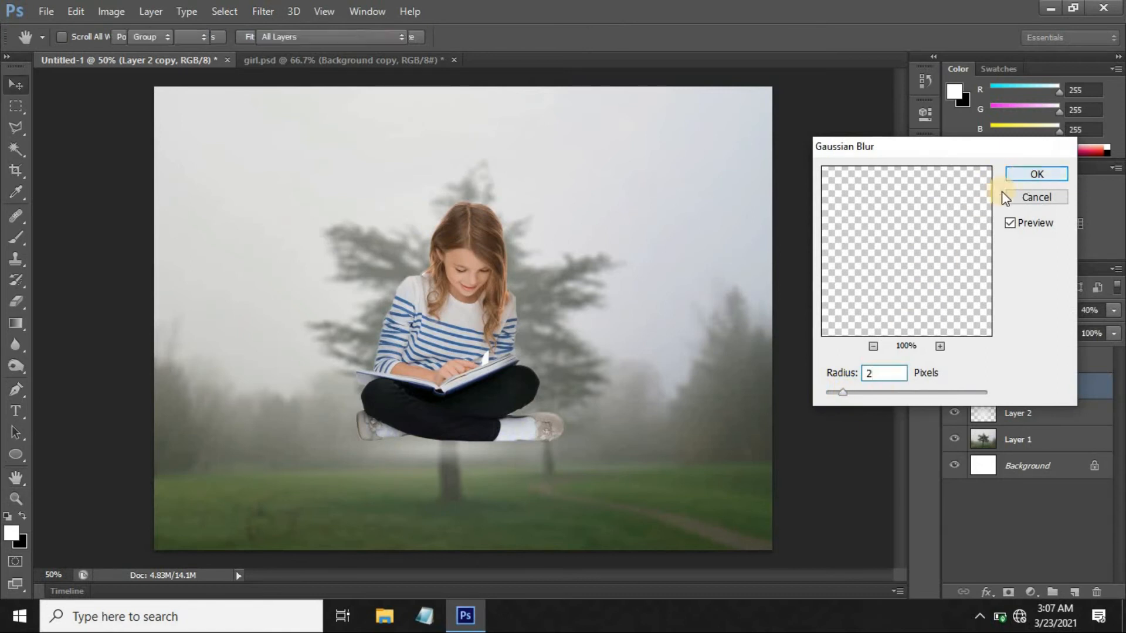
click(1036, 174)
drag(456, 453, 458, 451)
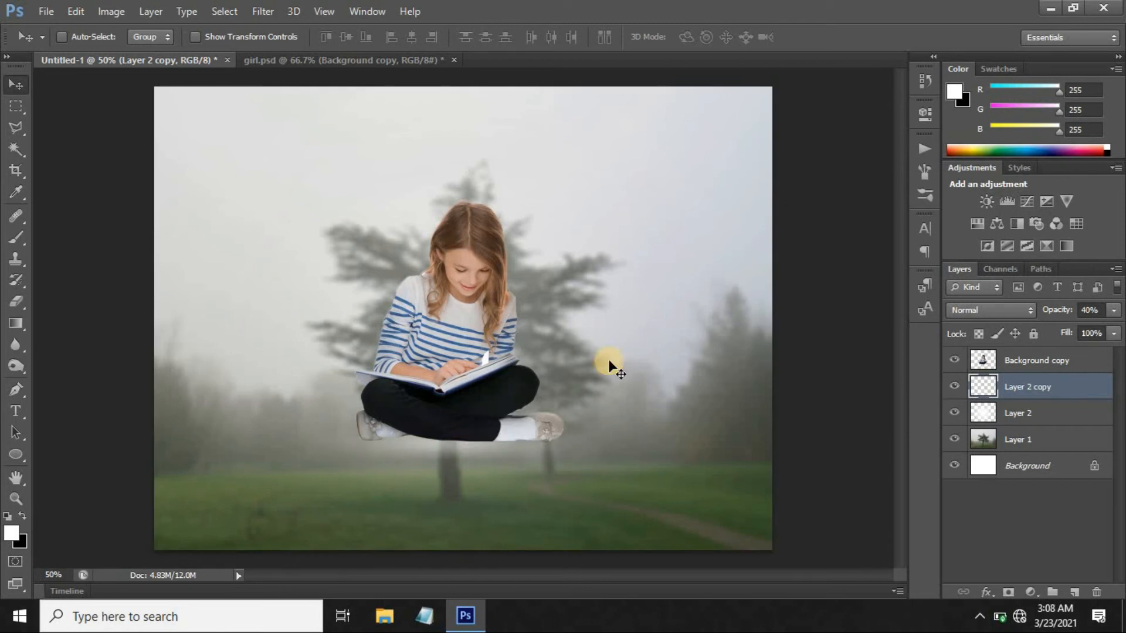
Step: Set the blend mode of the larger fog layer, Layer 2, to Screen
click(979, 413)
click(963, 308)
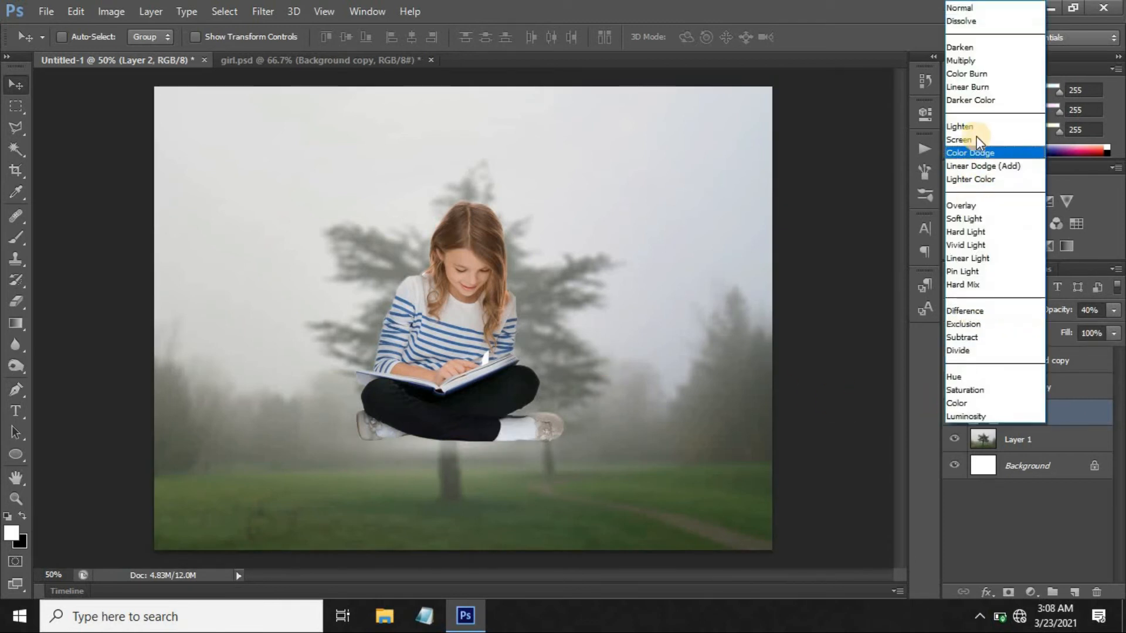
click(976, 128)
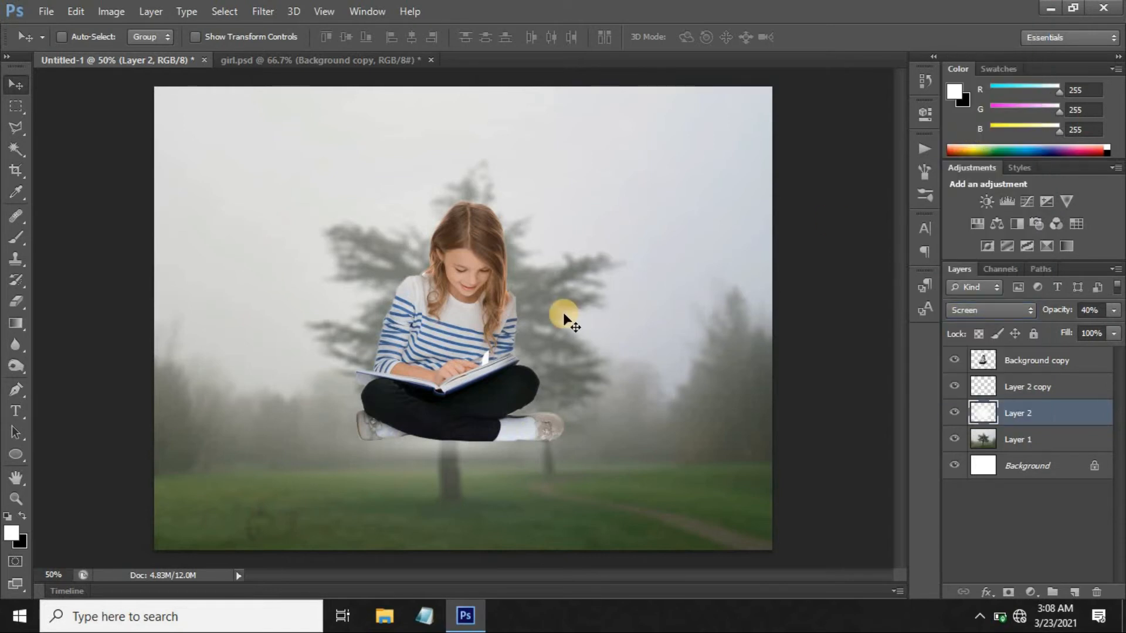
Step: Make the girl layer active and open the transparent PNG of scattered autumn leaves
click(1026, 385)
click(1030, 360)
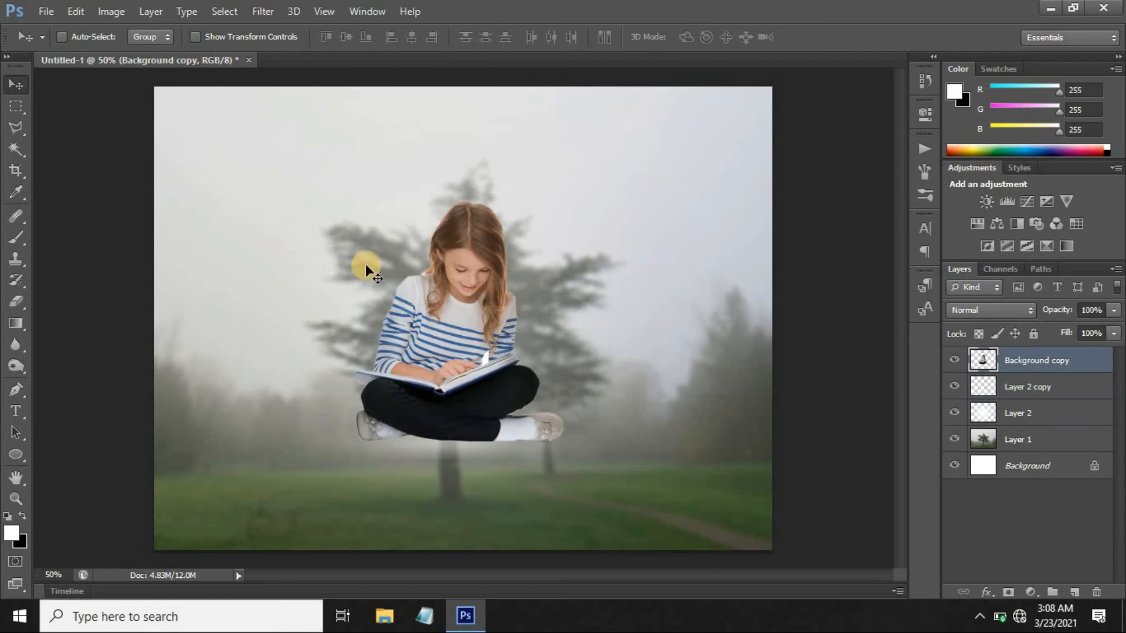
click(47, 11)
click(59, 41)
click(726, 160)
click(756, 513)
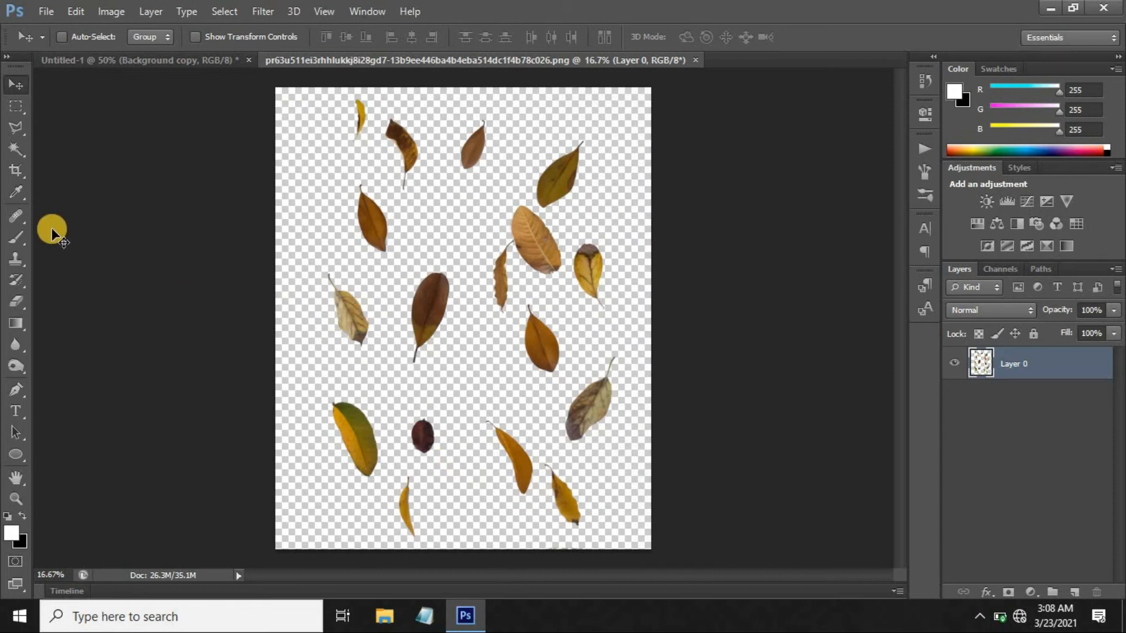
Step: Select the slim yellow leaf near the image's lower edge with the Polygonal Lasso and place it in the girl composition
click(16, 128)
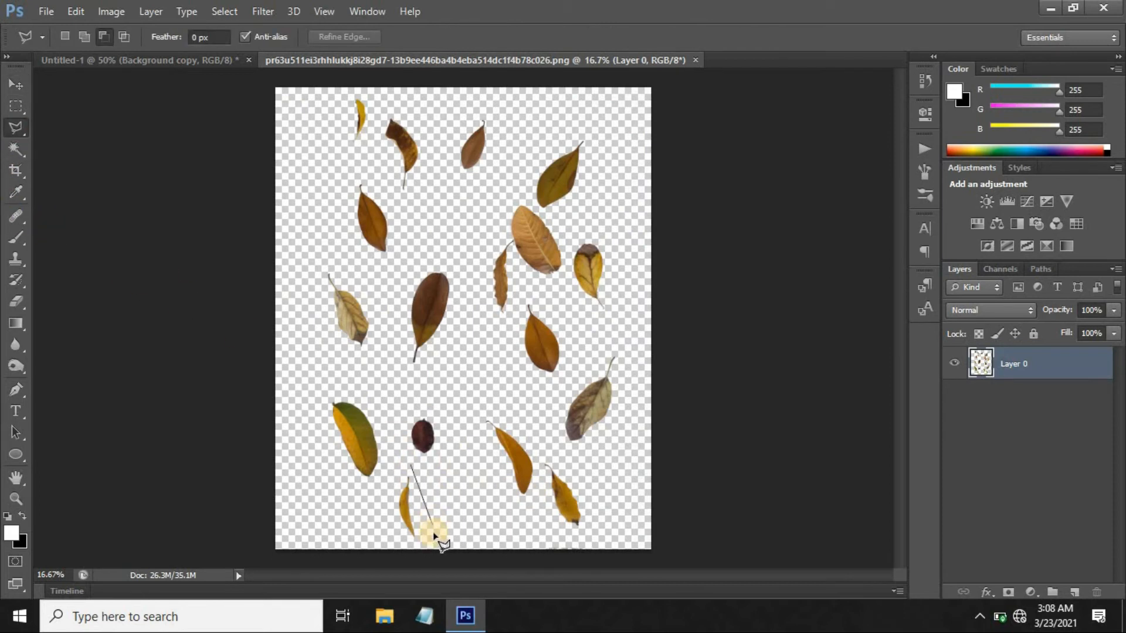
click(409, 467)
click(16, 85)
mouse_move(413, 519)
mouse_down()
mouse_move(244, 344)
mouse_move(188, 59)
mouse_move(301, 258)
mouse_up()
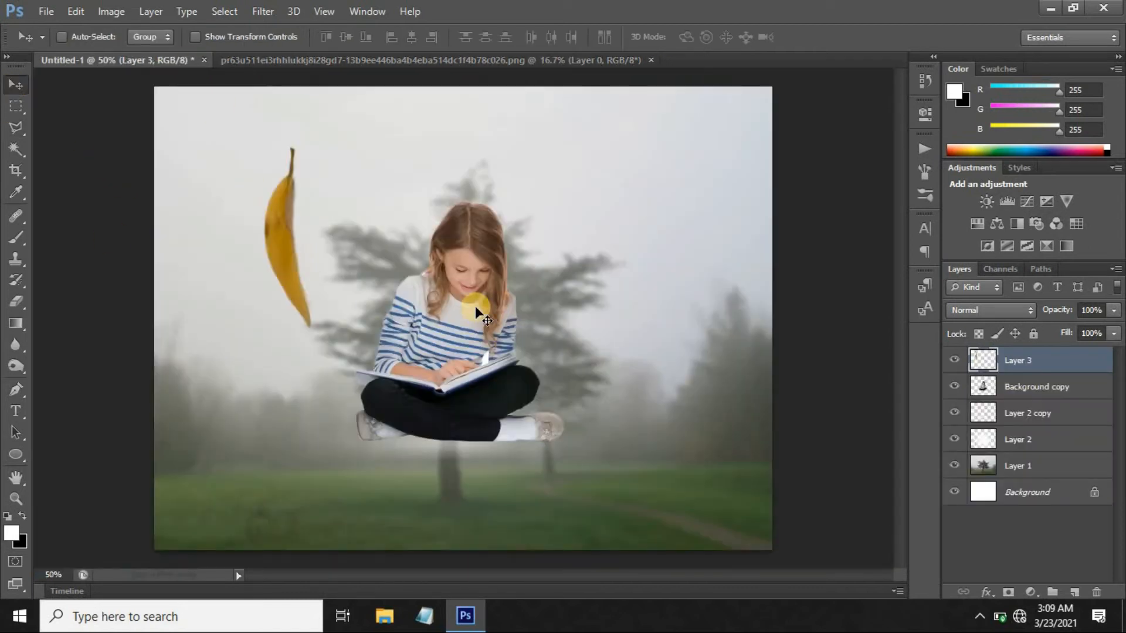
Step: Rotate the yellow leaf about 122 degrees and position it at the girl's shoulder like a wing
key(ctrl+t)
drag(370, 136, 370, 342)
drag(364, 275, 380, 290)
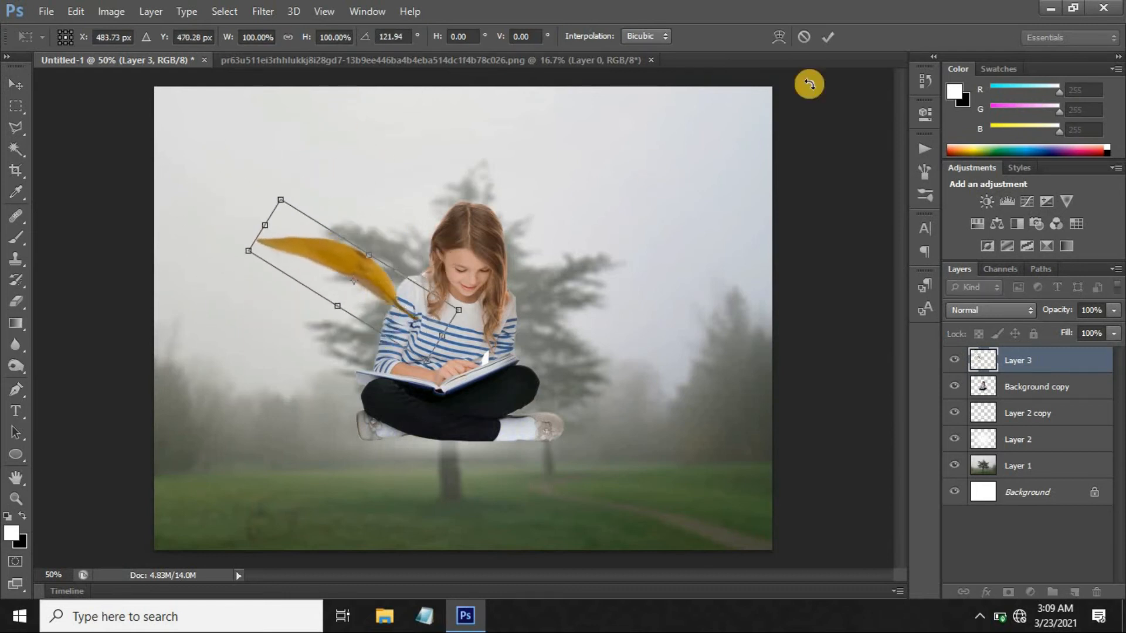
click(827, 37)
Step: Mirror a copy of the leaf wing horizontally onto the girl's other shoulder and place both leaf layers beneath the girl layer
key(ctrl+j)
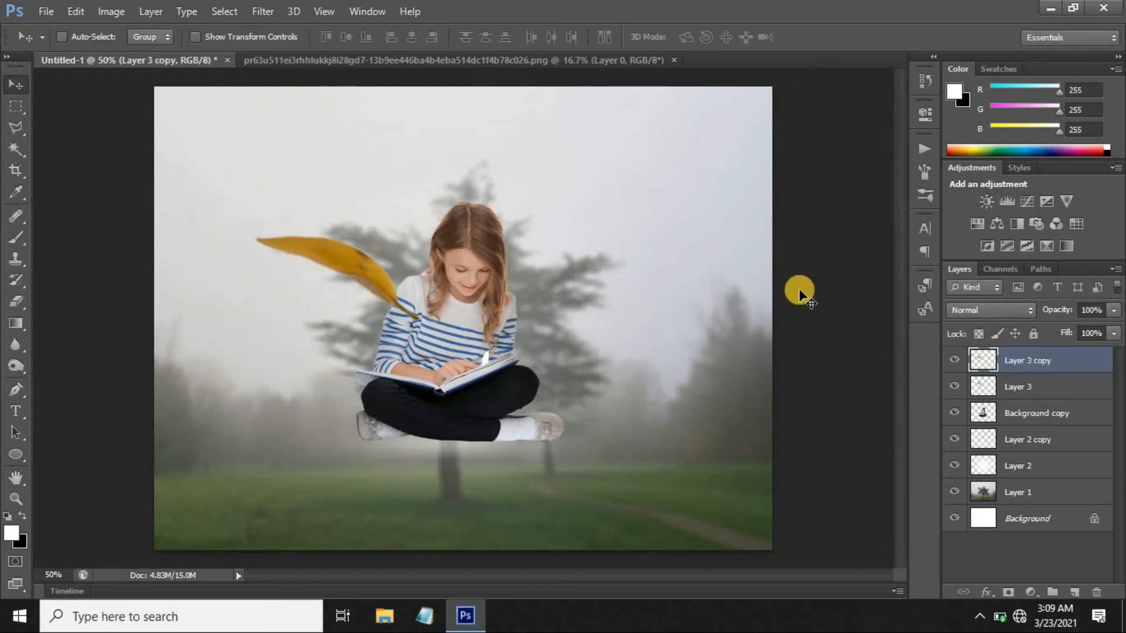
key(ctrl+t)
right_click(378, 282)
click(471, 530)
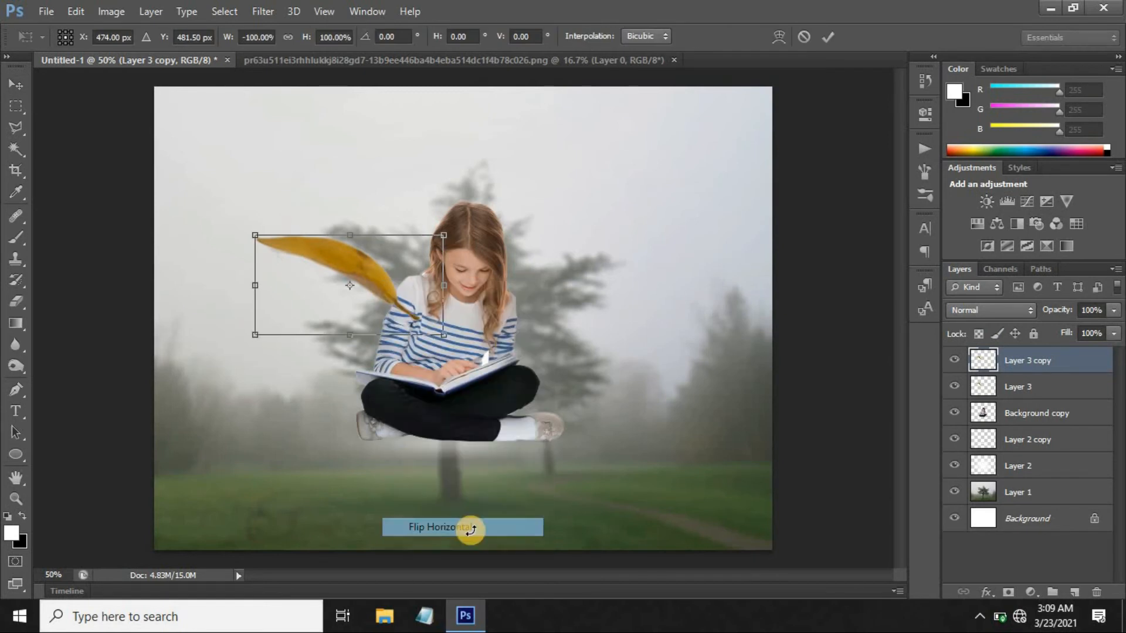
drag(385, 252, 599, 253)
shift+click(1020, 388)
drag(1025, 386, 1035, 434)
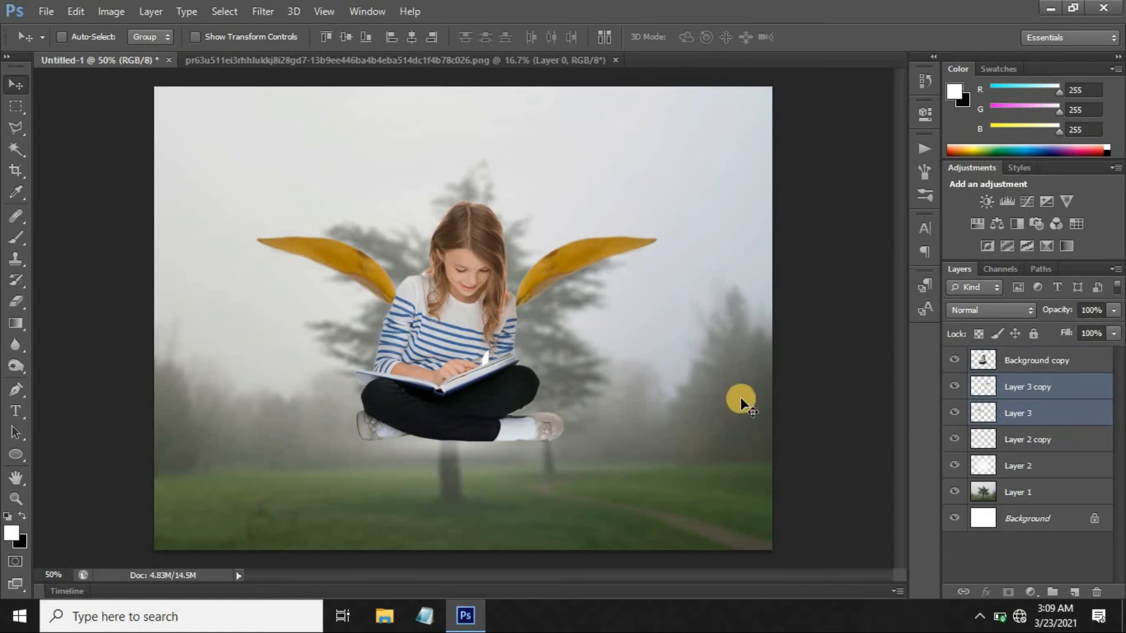
Step: Fine-tune the horizontal position of the mirrored leaf wing, Layer 3 copy, against the girl's shoulder
click(1000, 386)
key(Left)
key(Left)
key(Left)
key(Left)
key(Left)
key(Left)
key(Left)
key(Left)
key(Left)
key(Left)
key(Left)
key(Left)
key(Left)
key(Left)
key(Left)
key(Left)
key(Left)
key(Left)
key(Left)
key(Left)
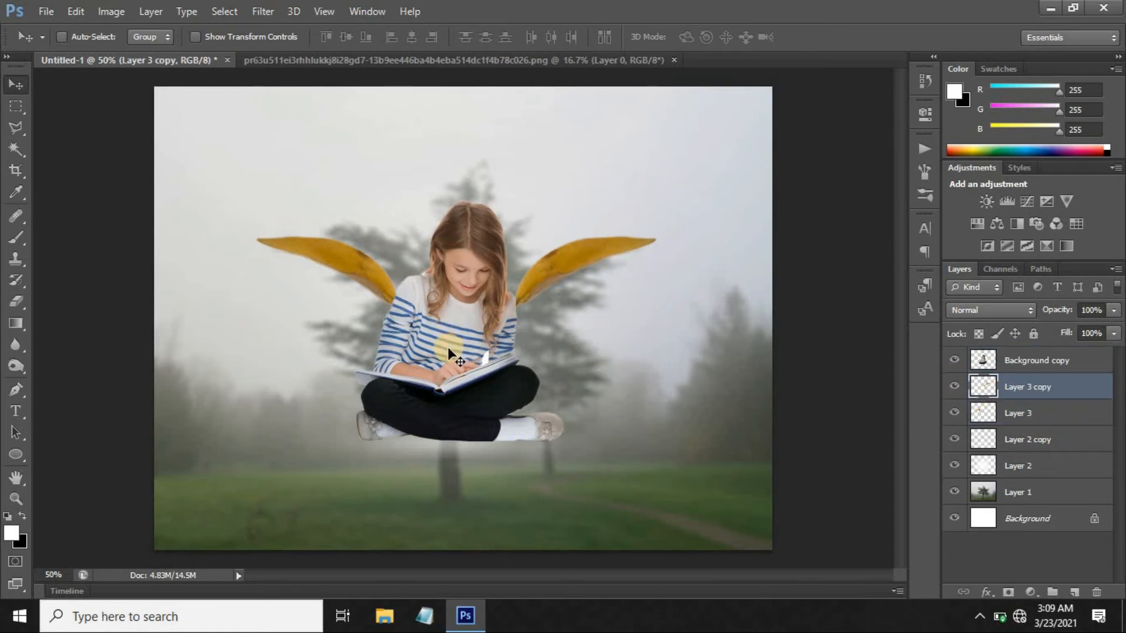
key(Right)
key(Right)
key(Right)
key(Right)
key(Right)
key(Right)
key(Right)
key(Right)
key(Right)
key(Right)
key(Right)
key(Right)
key(Right)
key(Right)
key(Right)
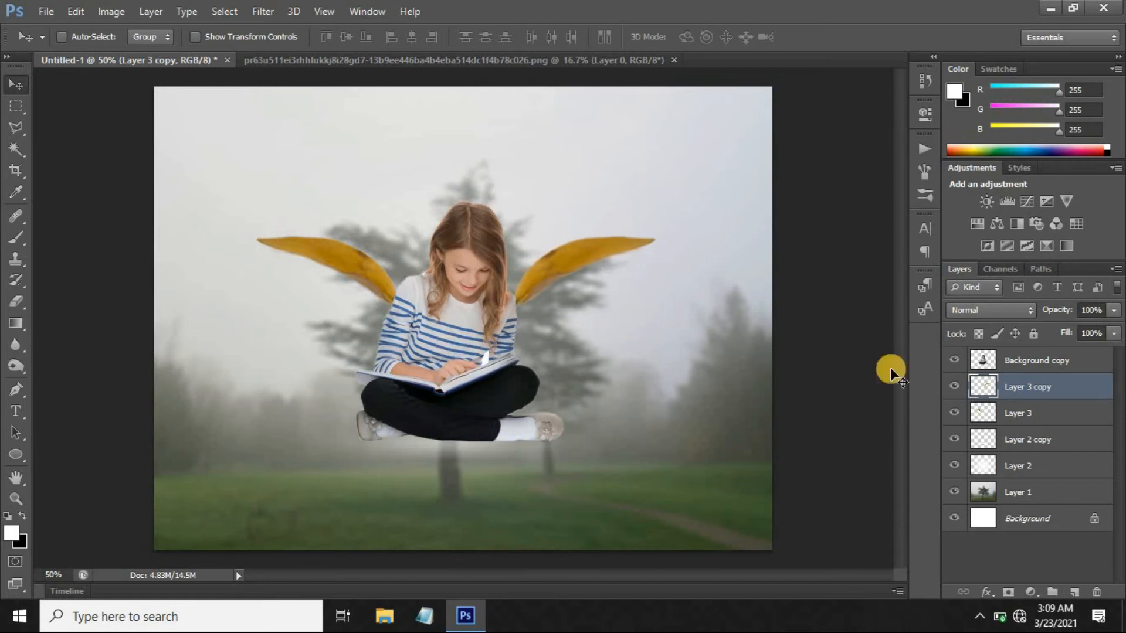
Step: Nudge the original leaf wing, Layer 3, slightly outward, away from the girl
click(1021, 414)
key(Left)
key(Left)
key(Left)
key(Left)
key(Left)
key(Left)
key(Left)
key(Left)
key(Left)
key(Left)
key(Left)
key(Left)
key(Left)
key(Left)
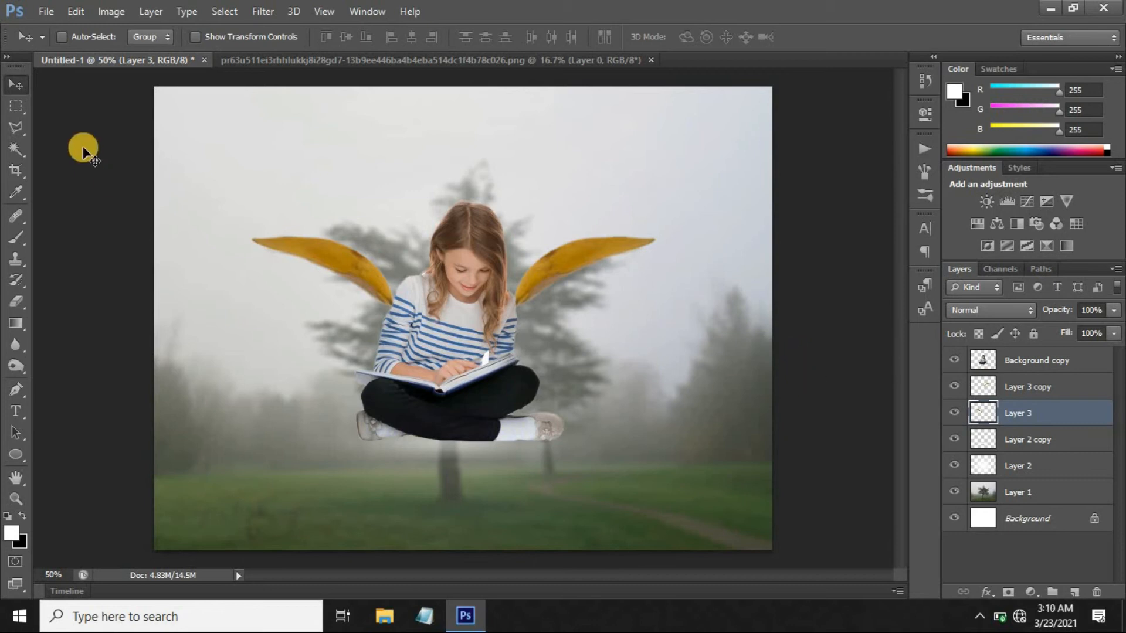
Step: Close the leaf source image and apply a Vibrance adjustment to the mirrored wing with vibrance +23 and saturation -9
click(650, 60)
click(1023, 386)
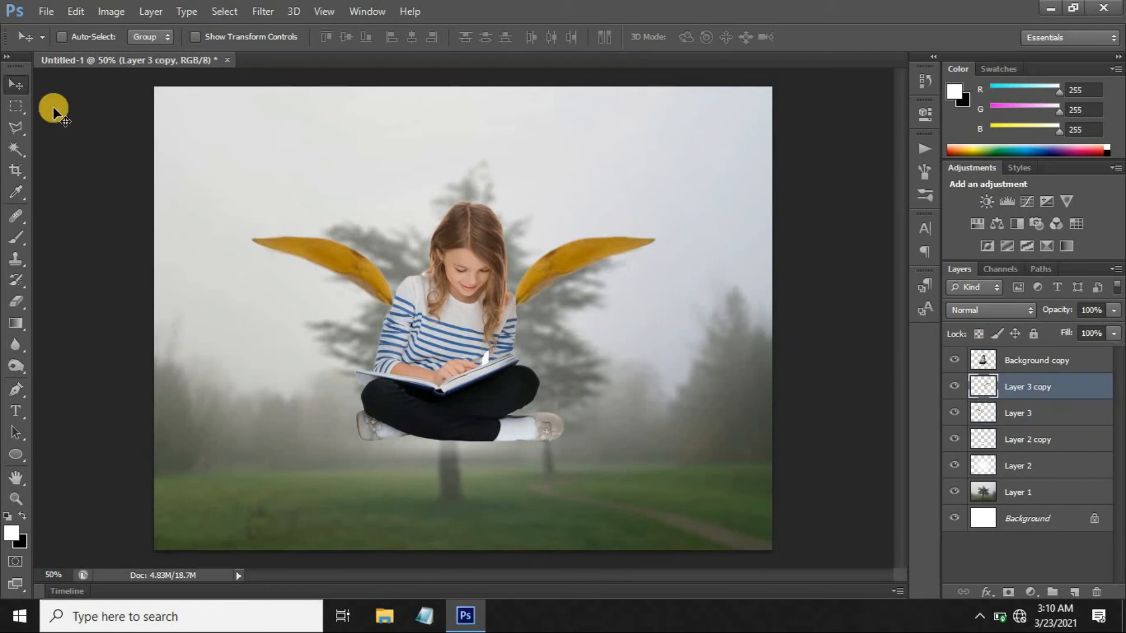
click(99, 16)
mouse_move(115, 53)
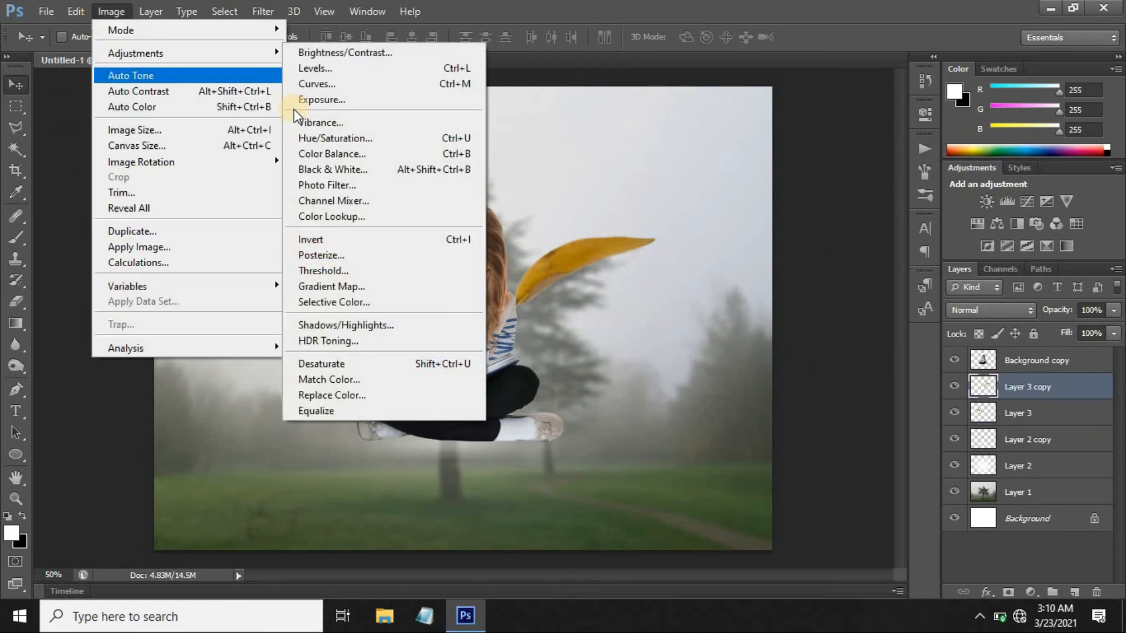
click(319, 122)
drag(681, 173, 688, 172)
drag(669, 217, 657, 221)
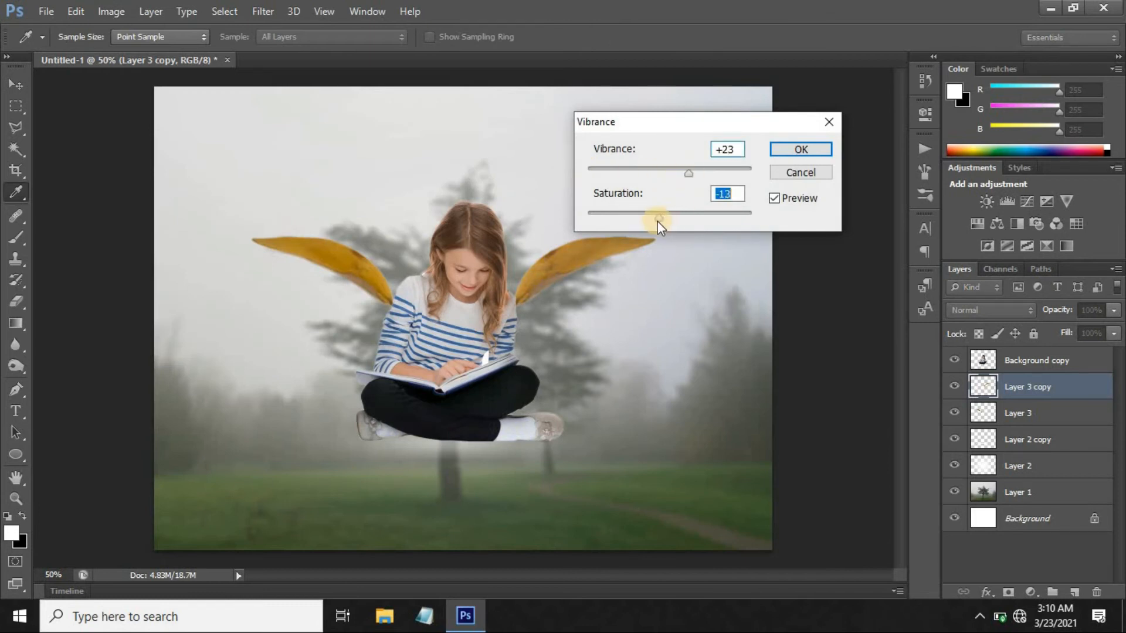
click(779, 150)
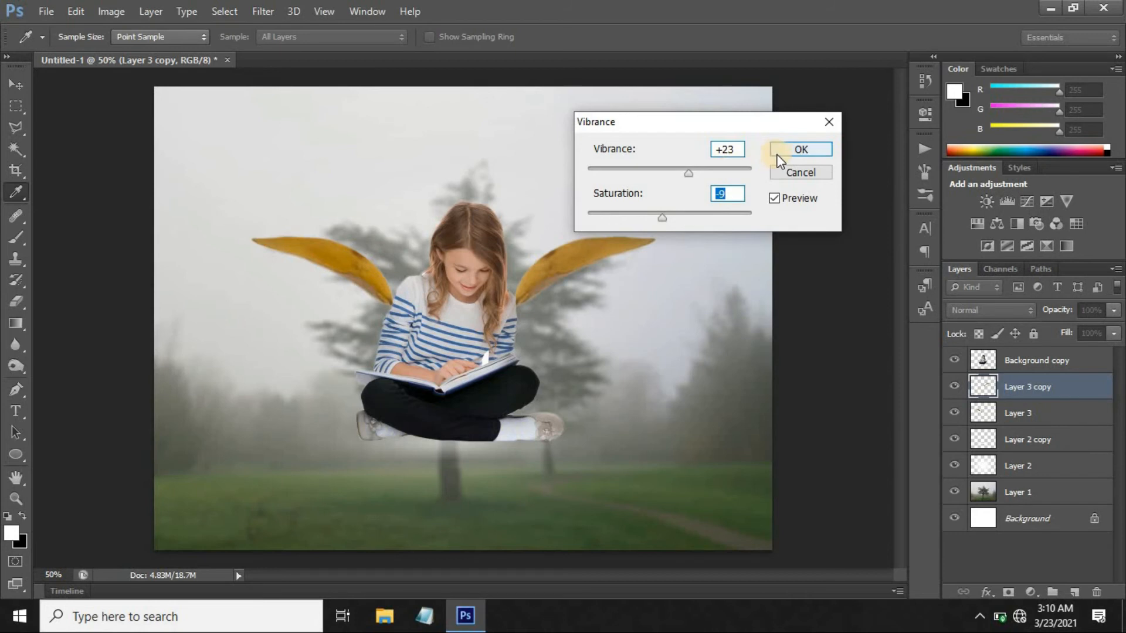
Step: Apply a Vibrance adjustment to the original leaf wing, Layer 3, with vibrance +23 and saturation -8
click(1017, 413)
click(109, 11)
mouse_move(276, 52)
click(339, 123)
text(+23)
click(711, 194)
text(-8)
click(790, 153)
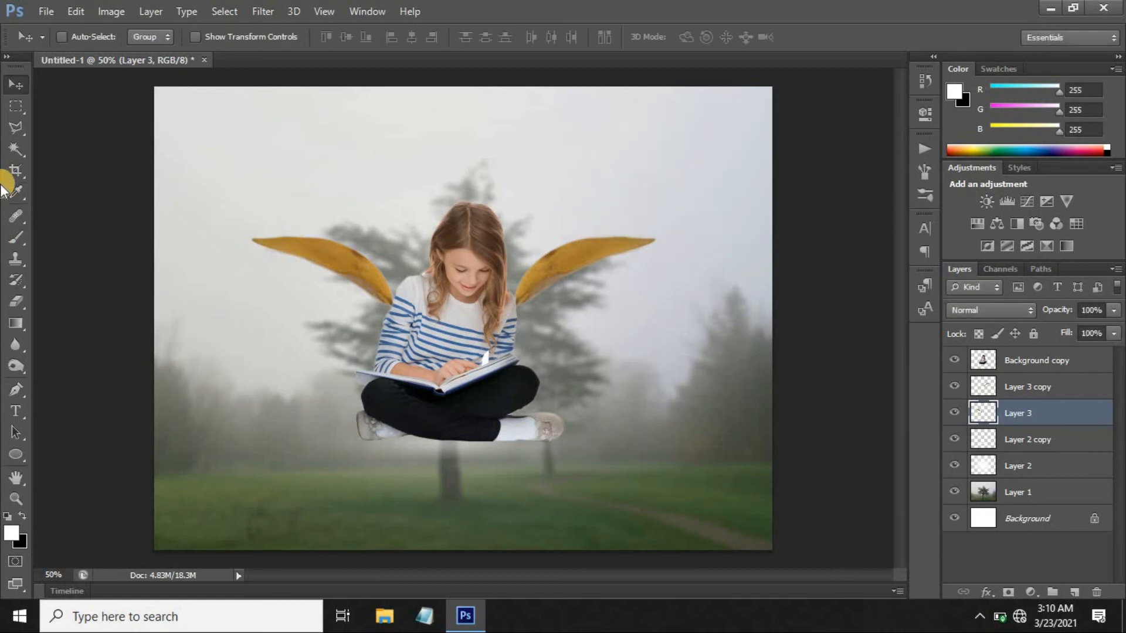
Step: Scale the girl and both leaf wings together to about 85%
shift+click(1023, 364)
key(ctrl+t)
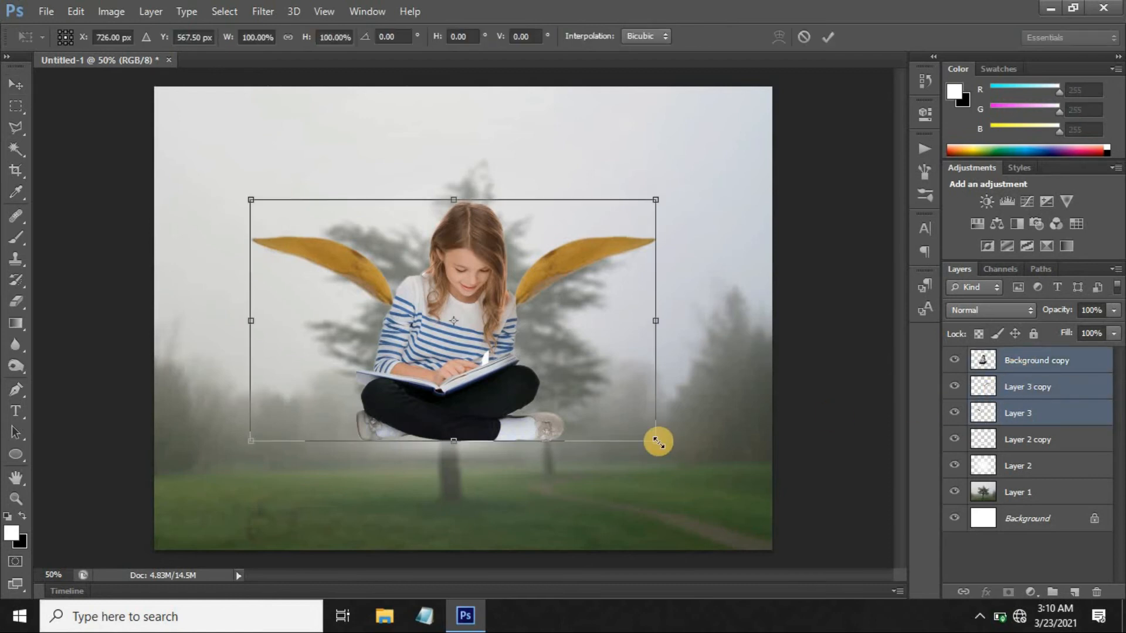
drag(657, 442, 625, 423)
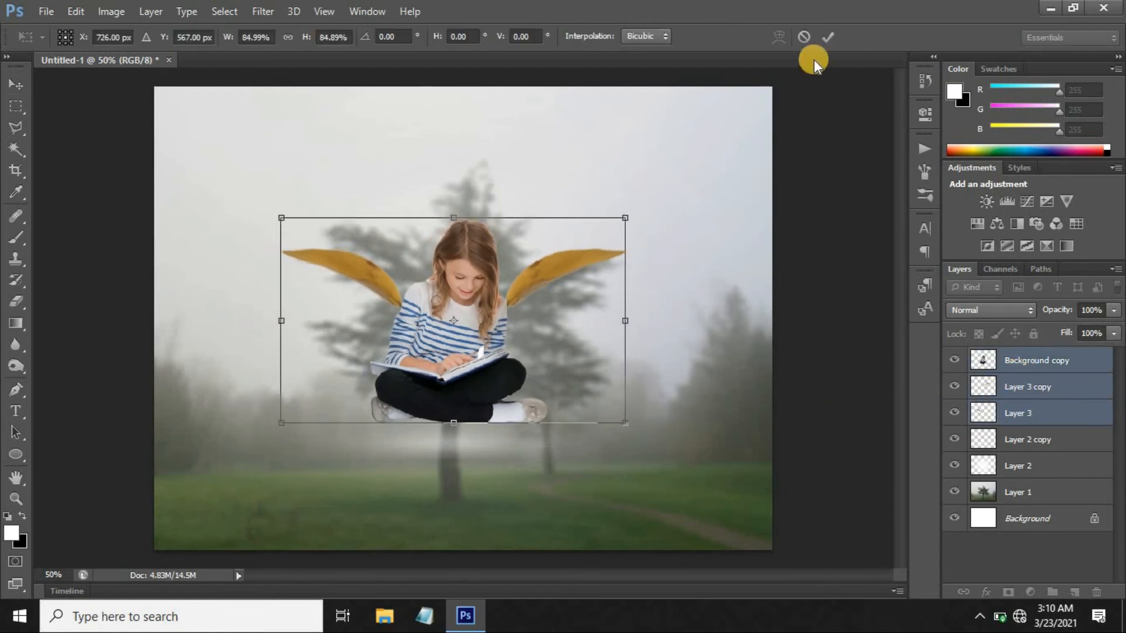
click(827, 42)
Step: Open the image leaves.png containing the ring of leaves
click(46, 11)
click(59, 45)
click(660, 206)
click(748, 508)
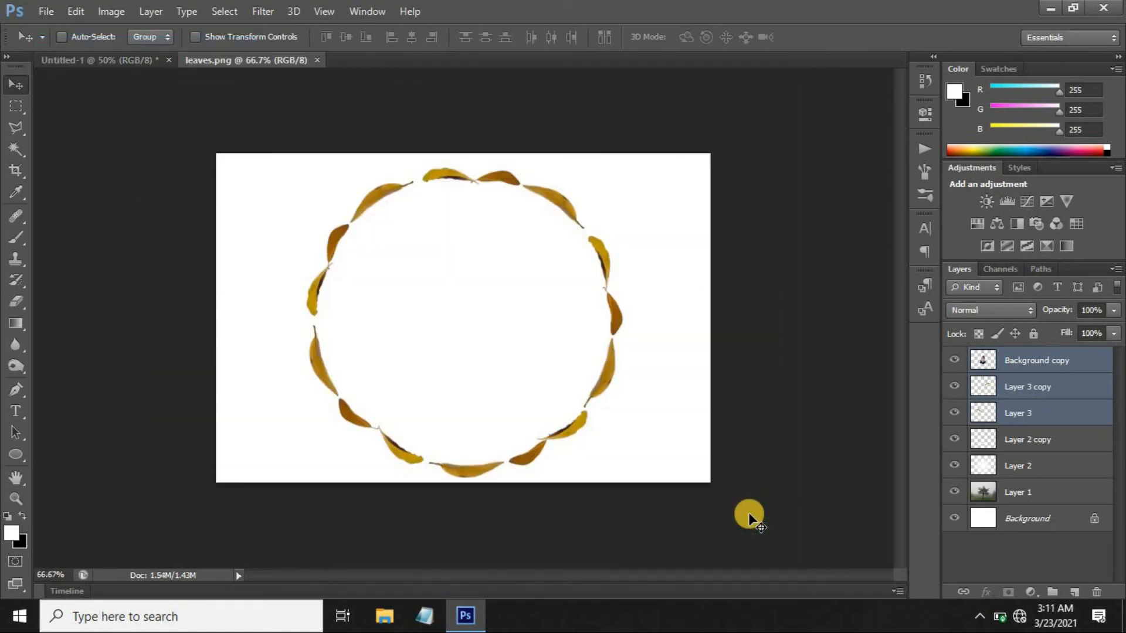
Step: Select the leaf ring by picking the outer white background with the Magic Wand and inverting the selection
click(26, 147)
click(273, 266)
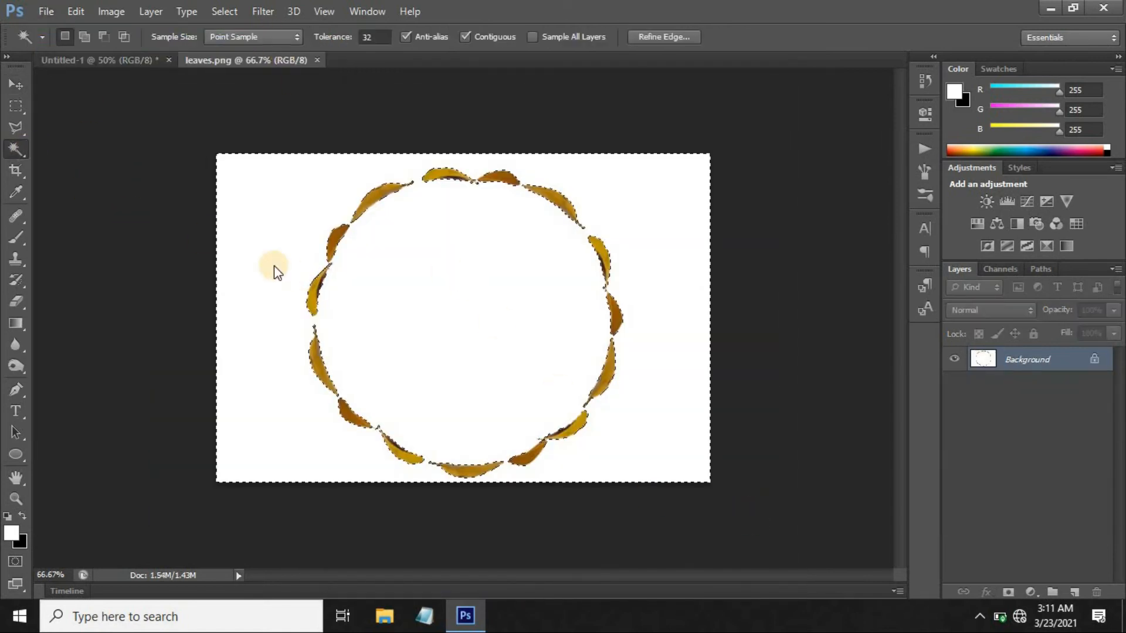
click(222, 11)
click(235, 71)
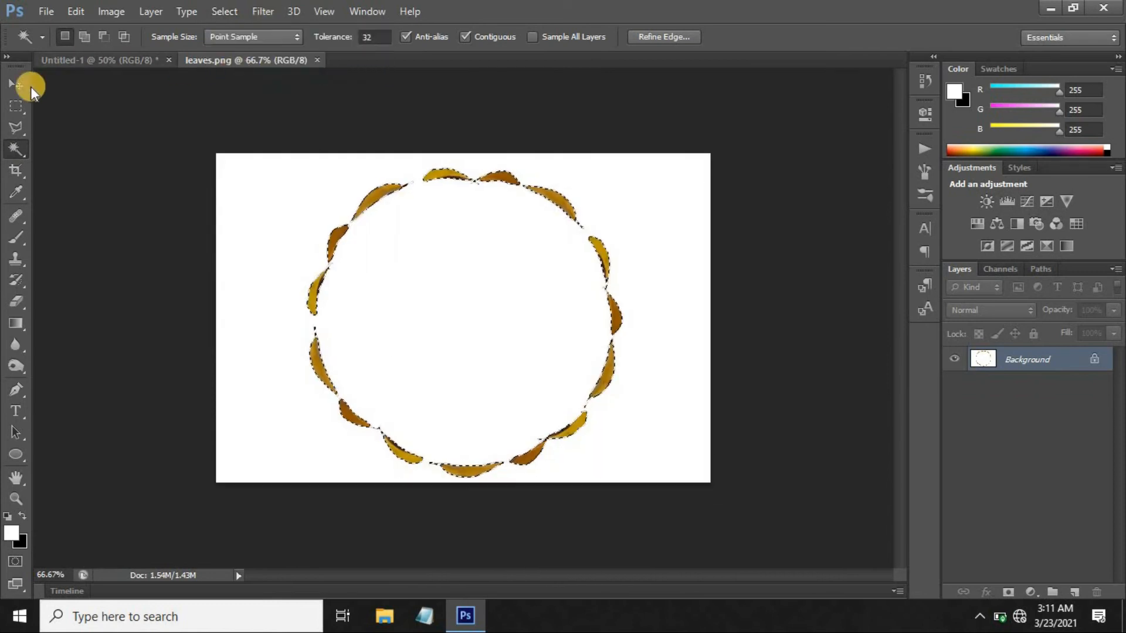
Step: Bring the selected leaf ring into the girl composition, scale it to about 190% and center it around her
click(17, 85)
drag(345, 246, 484, 336)
key(ctrl+t)
drag(545, 459, 505, 392)
drag(560, 422, 680, 518)
drag(589, 466, 605, 482)
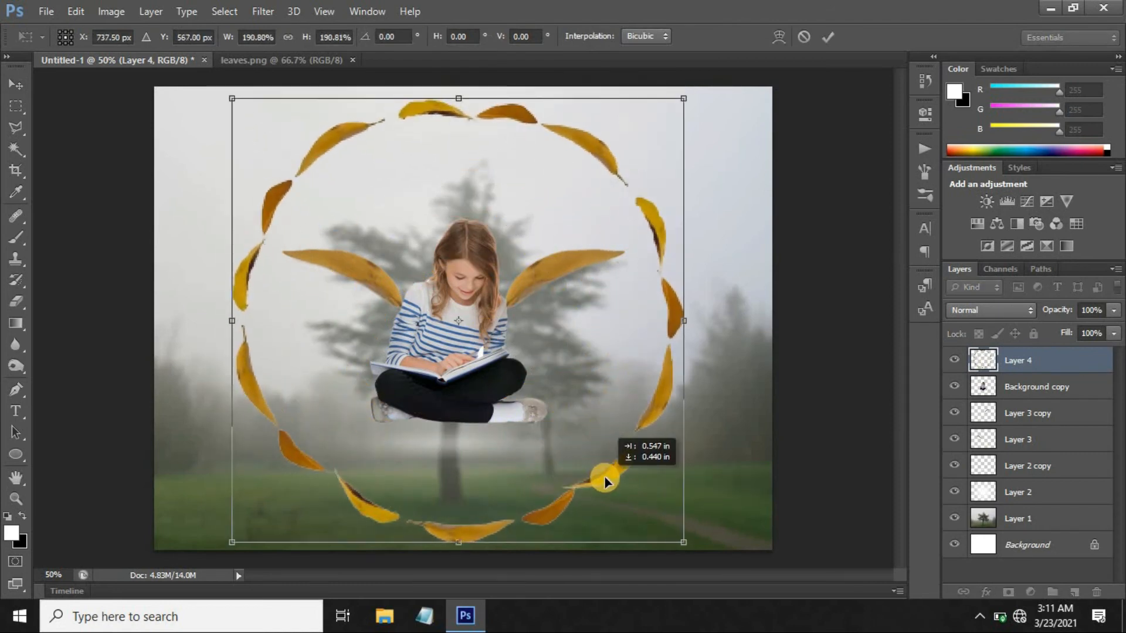
click(828, 36)
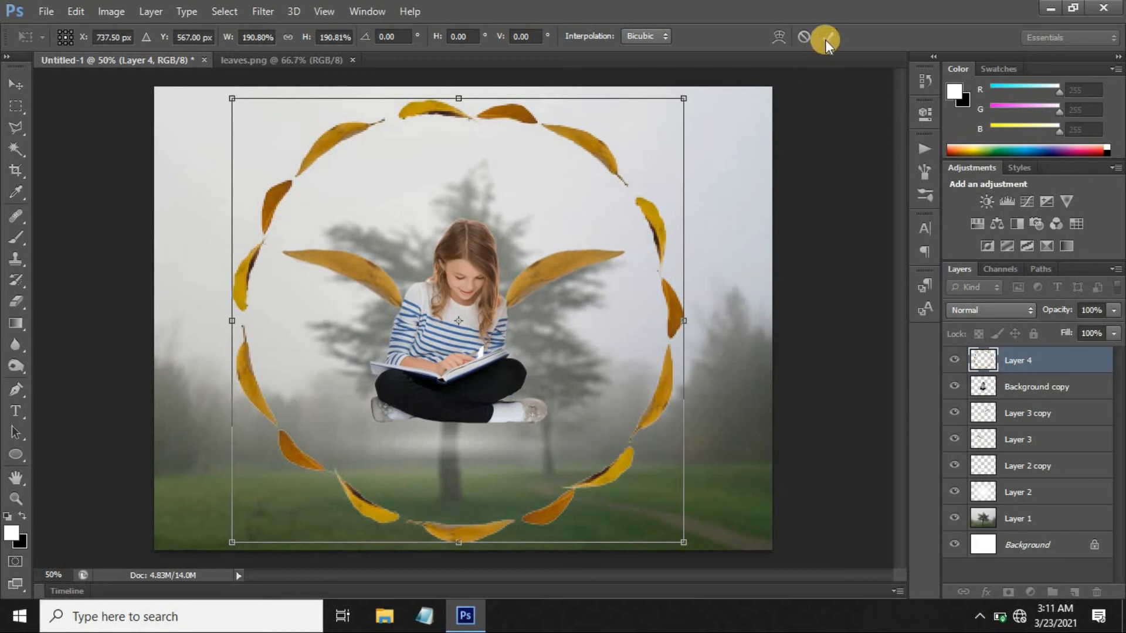
Step: Apply a Brightness/Contrast adjustment to the leaf ring with brightness -21 and contrast -27
click(113, 10)
mouse_move(139, 52)
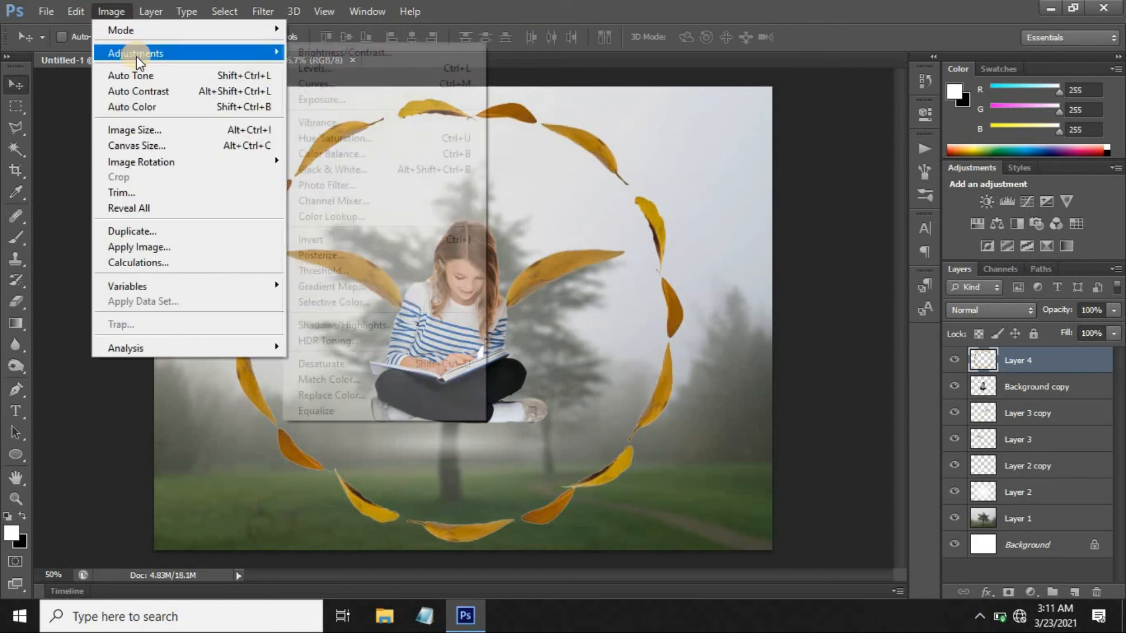
click(325, 59)
mouse_move(797, 175)
mouse_down()
mouse_move(779, 173)
mouse_move(812, 172)
mouse_move(785, 172)
mouse_up()
drag(798, 212, 754, 209)
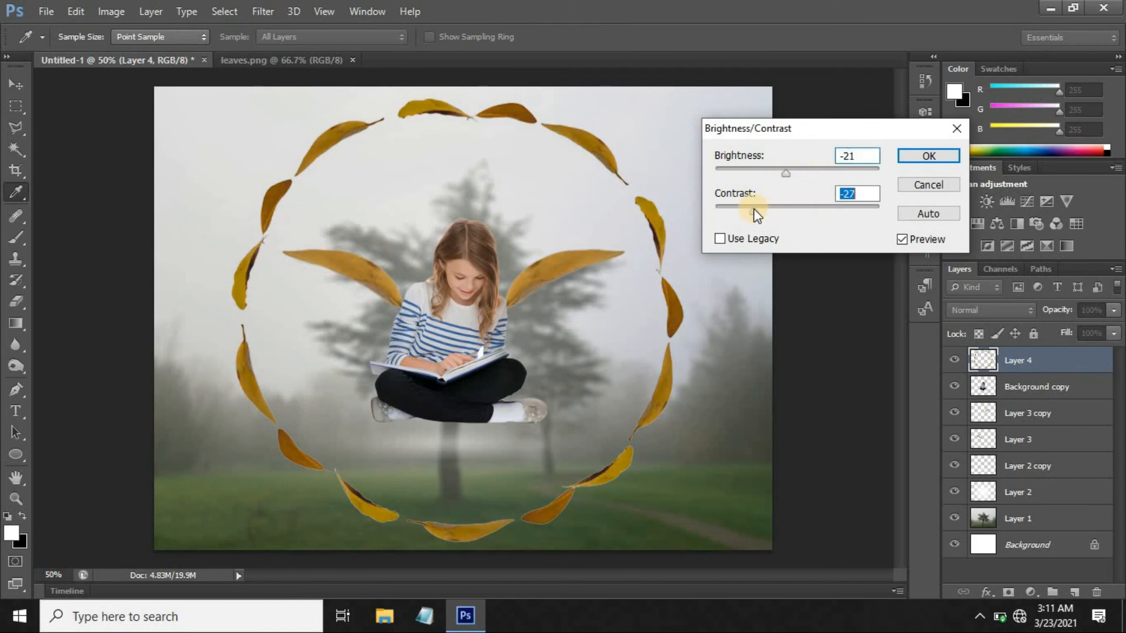
click(920, 157)
key(v)
Step: Apply a Vibrance adjustment to the leaf ring with vibrance -15 and saturation +2
click(111, 11)
mouse_move(222, 56)
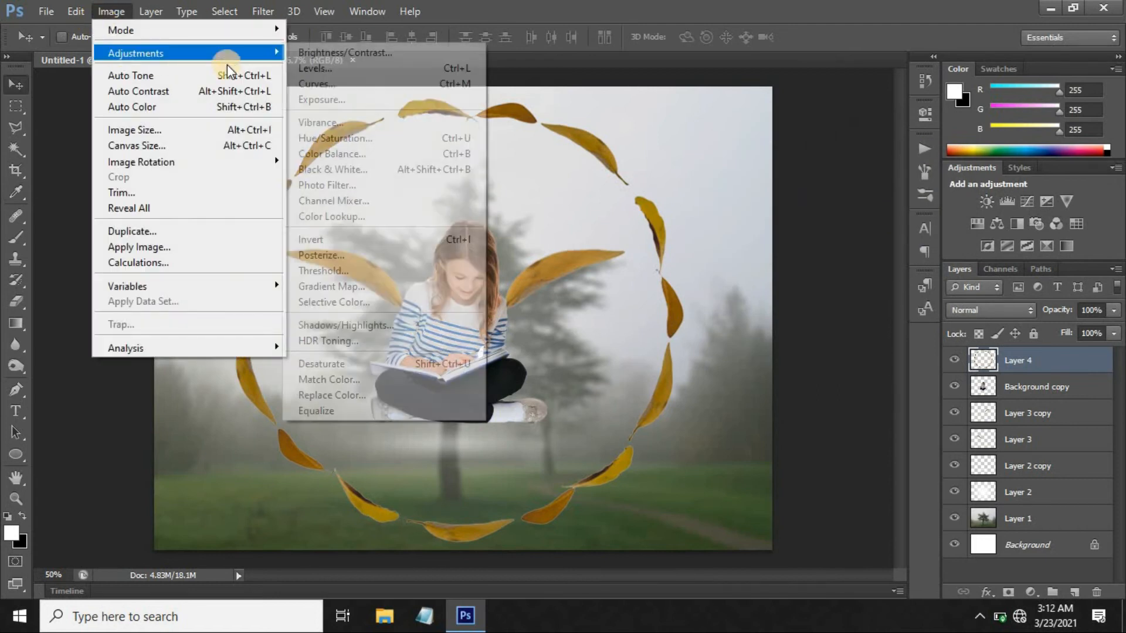
click(321, 122)
mouse_move(648, 174)
mouse_down()
mouse_move(673, 174)
mouse_move(657, 174)
mouse_up()
mouse_move(669, 215)
mouse_down()
mouse_move(693, 218)
mouse_move(659, 219)
mouse_move(671, 220)
mouse_up()
click(795, 154)
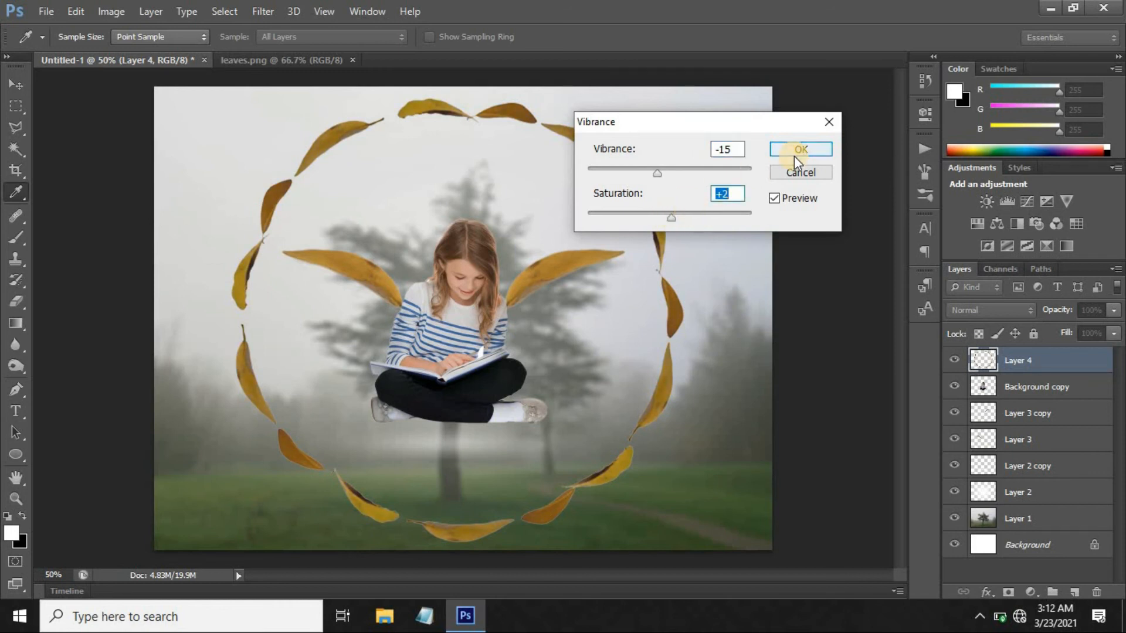
key(v)
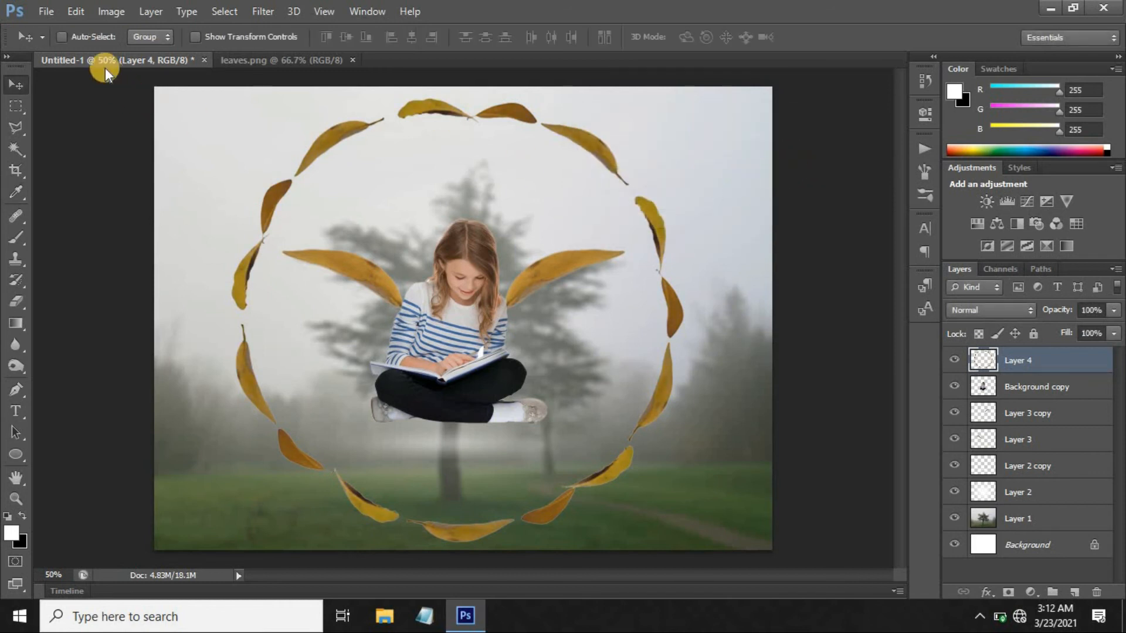
Step: Apply a midtone Color Balance adjustment to the leaf ring with color levels +8, +5 and -9
click(111, 11)
mouse_move(135, 54)
click(321, 153)
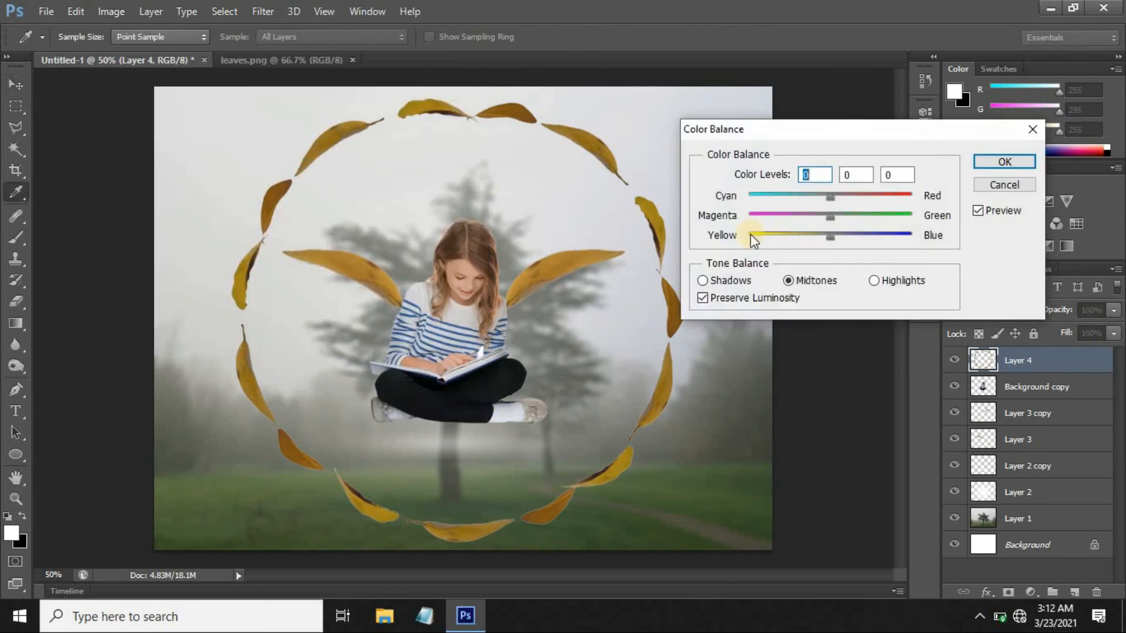
drag(805, 238, 822, 237)
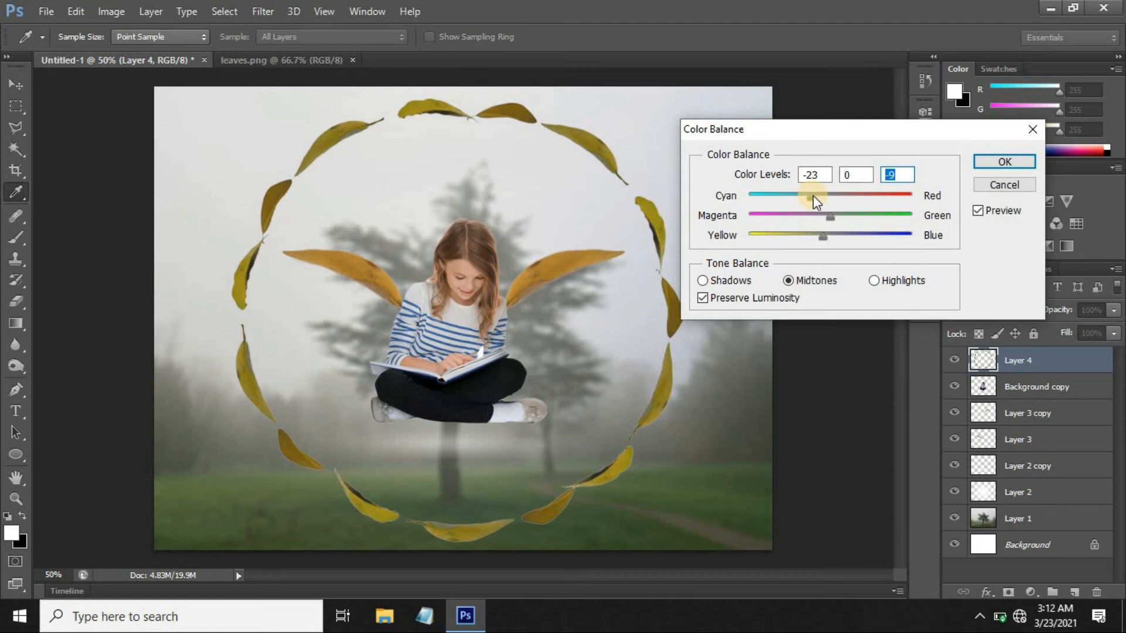
click(836, 195)
drag(829, 217, 850, 216)
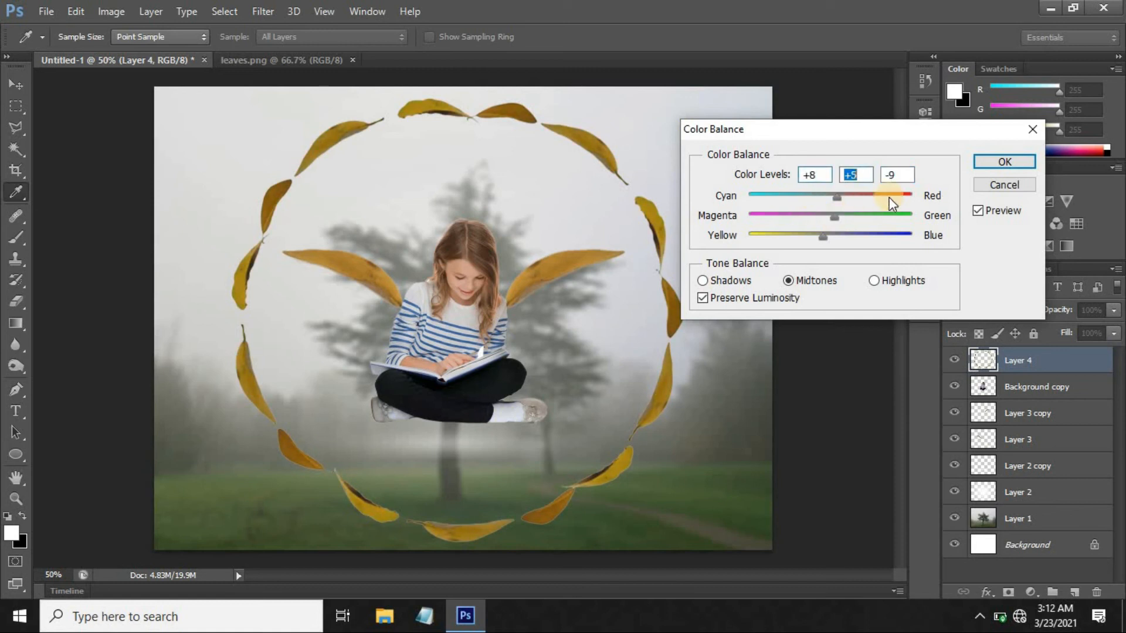
click(981, 161)
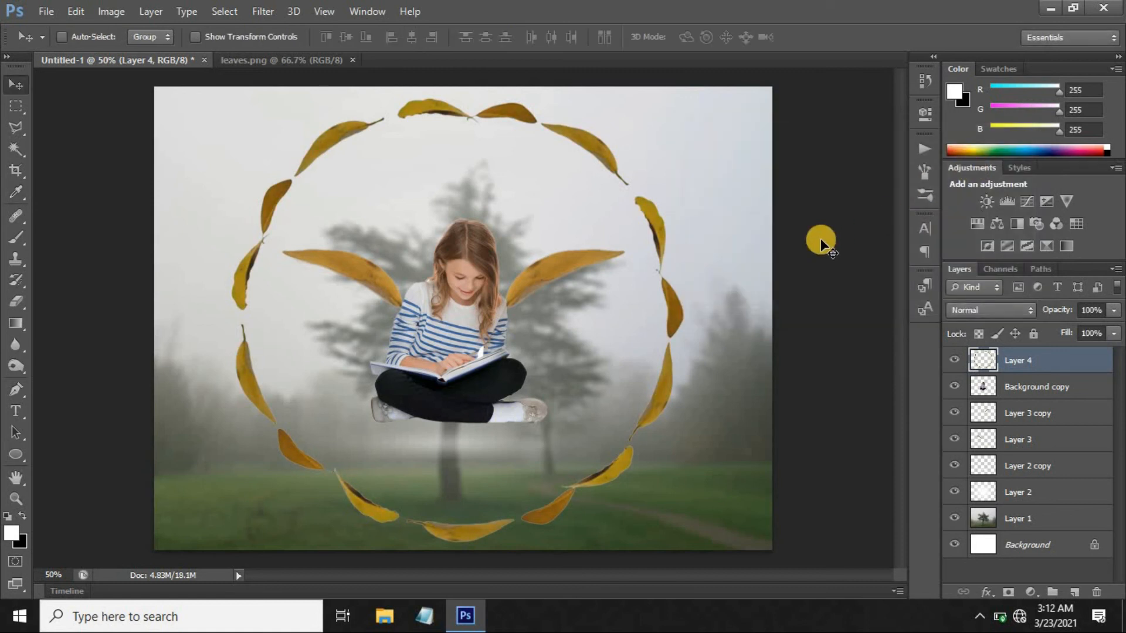
Step: Close leaves.png and open the PNG image of scattered autumn leaves from the assest folder
click(352, 60)
click(46, 11)
click(62, 46)
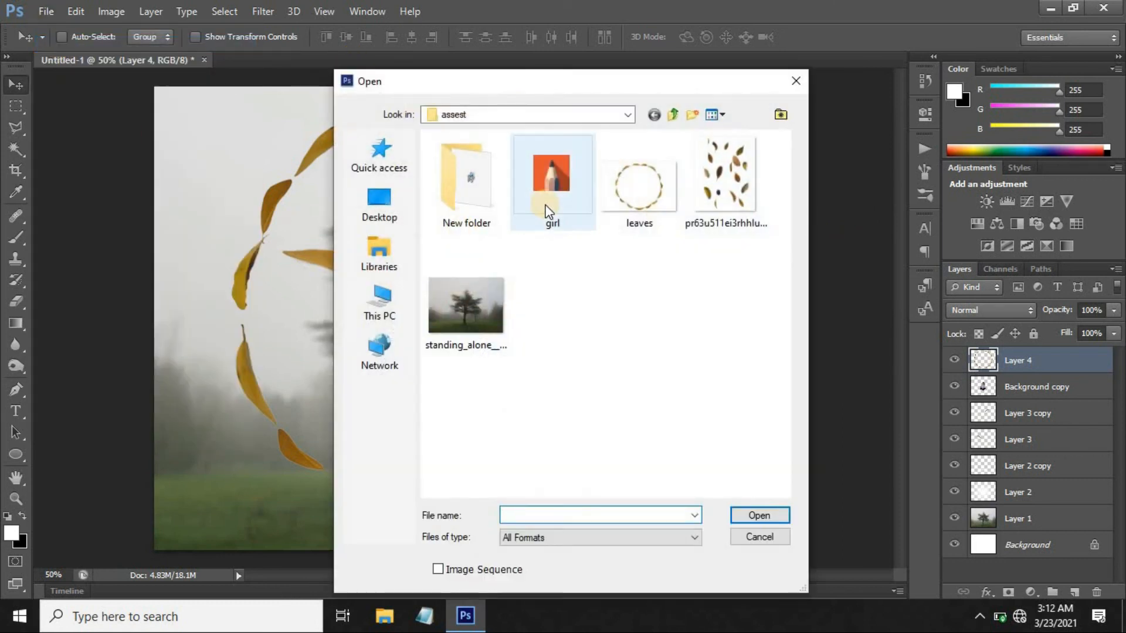
click(731, 205)
click(758, 508)
Step: Bring the scattered leaves into the girl composition and place their layer directly above Layer 1
drag(528, 253, 364, 213)
drag(1038, 360, 1039, 540)
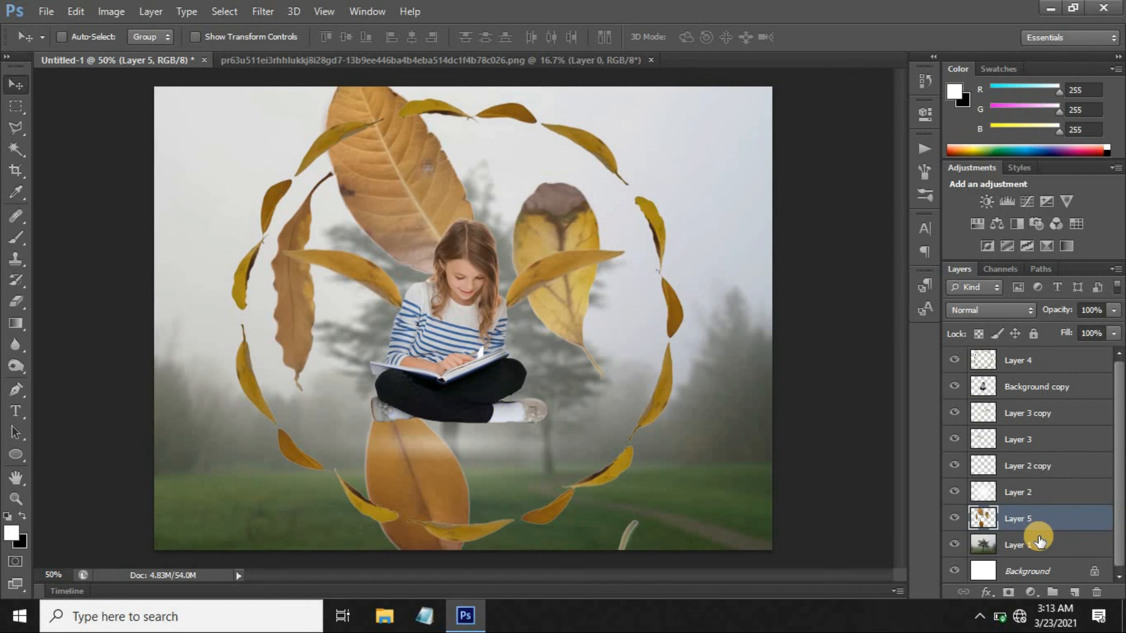
Step: Rotate the scattered leaves by -90° and scale them down, centered, so they spread around the girl within the canvas
key(ctrl+t)
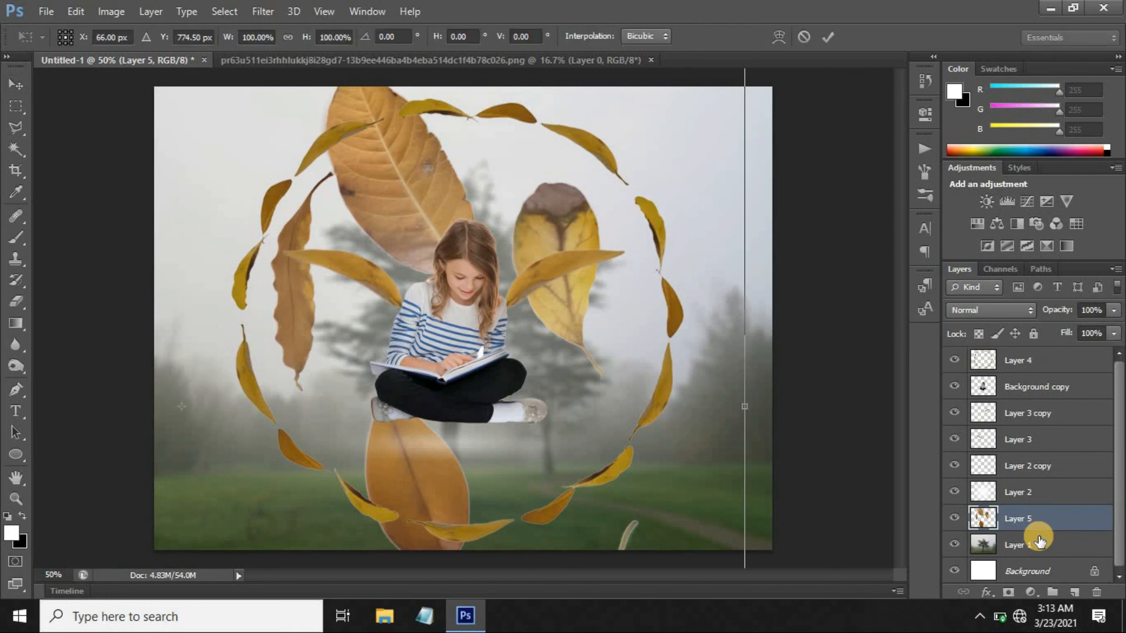
key(ctrl+minus)
key(ctrl+minus)
key(ctrl+minus)
right_click(532, 271)
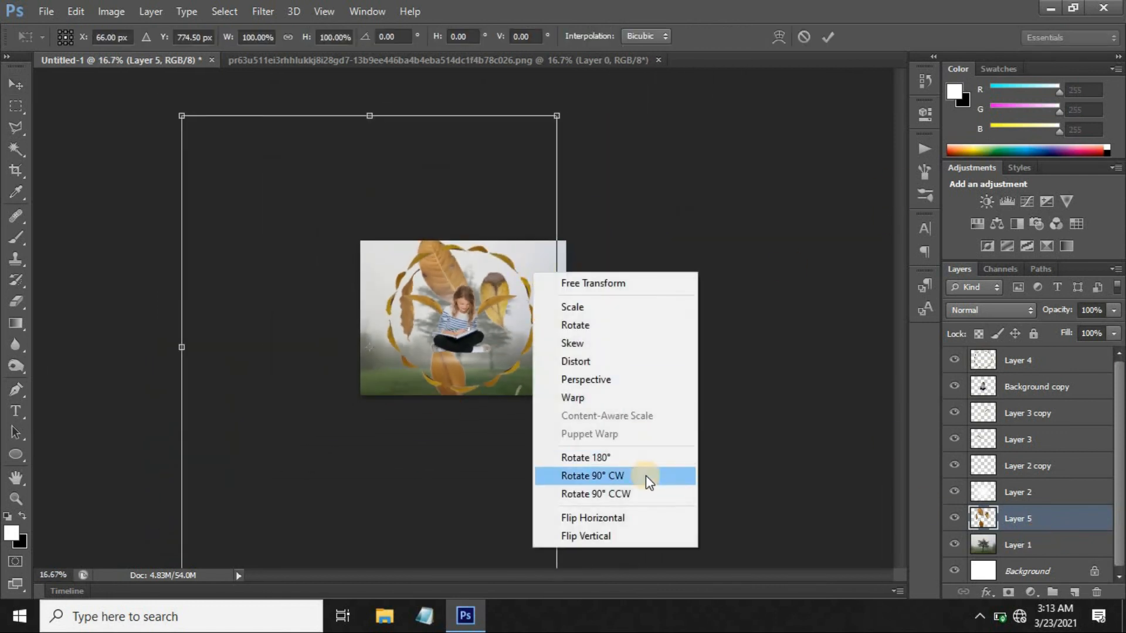
click(645, 476)
drag(502, 361, 593, 328)
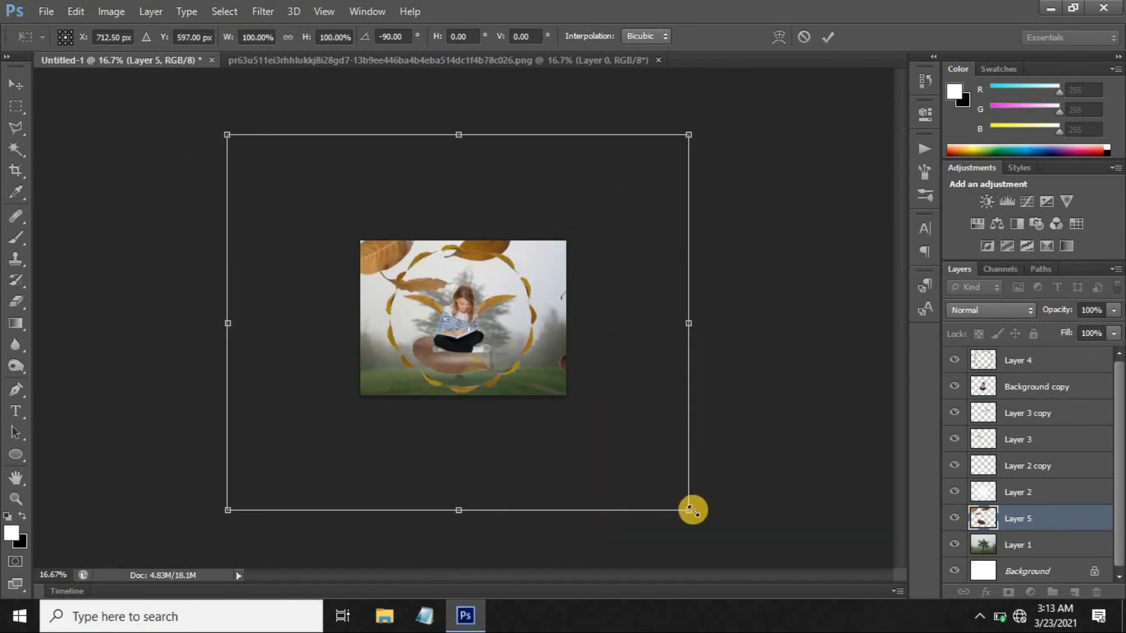
drag(691, 514, 580, 410)
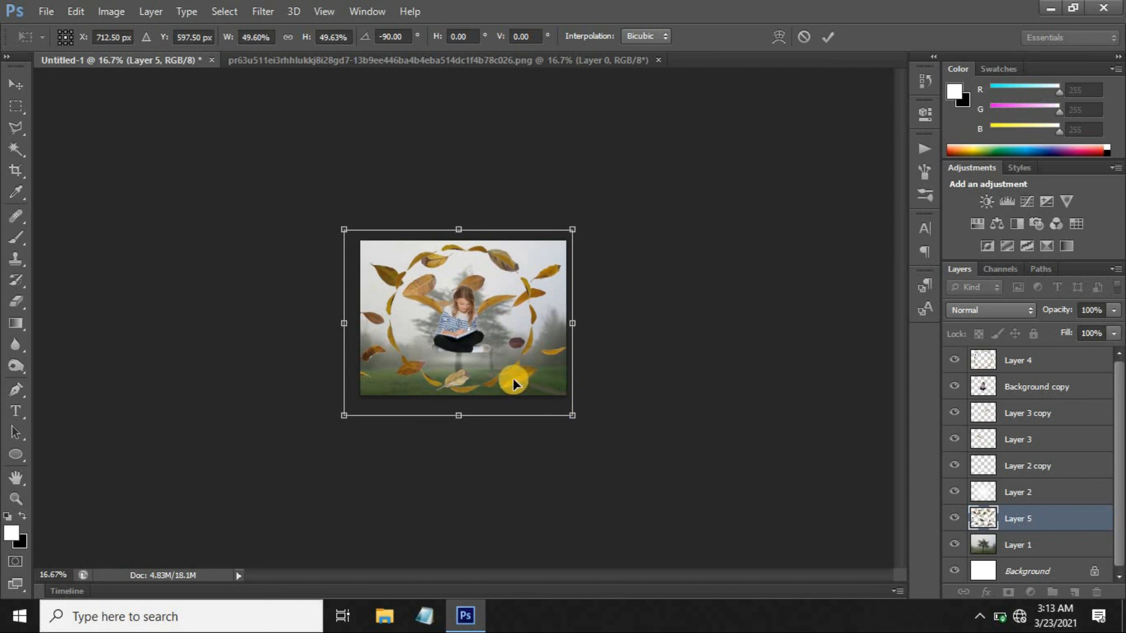
drag(514, 381, 516, 375)
drag(574, 413, 543, 387)
key(Return)
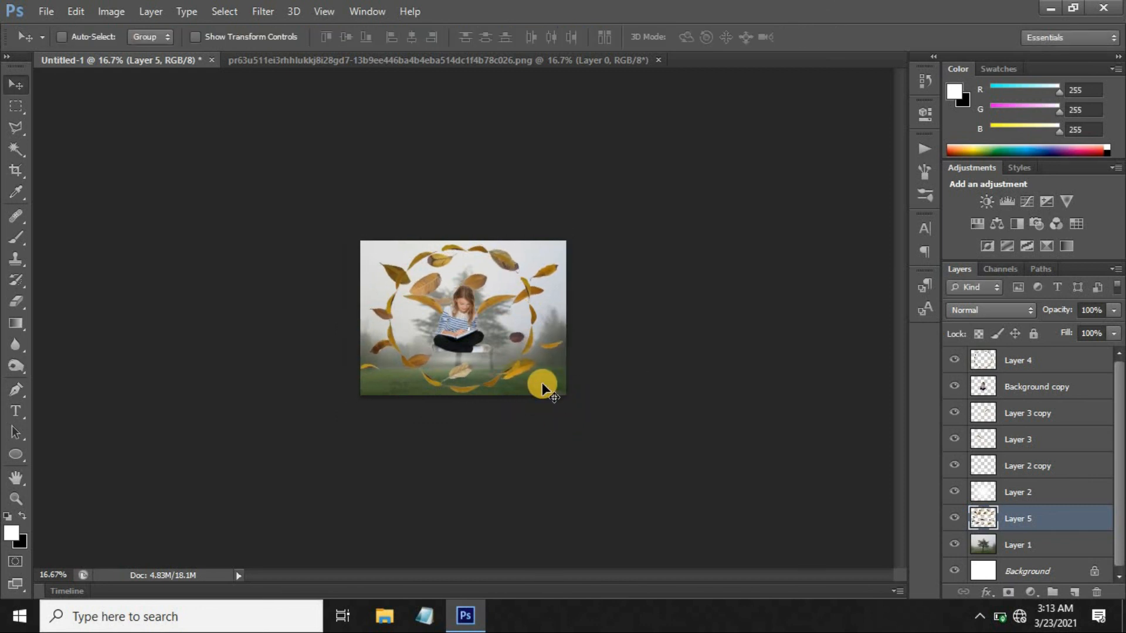
Step: Apply a Gaussian Blur with a 10-pixel radius to the scattered leaves on Layer 5
key(ctrl+0)
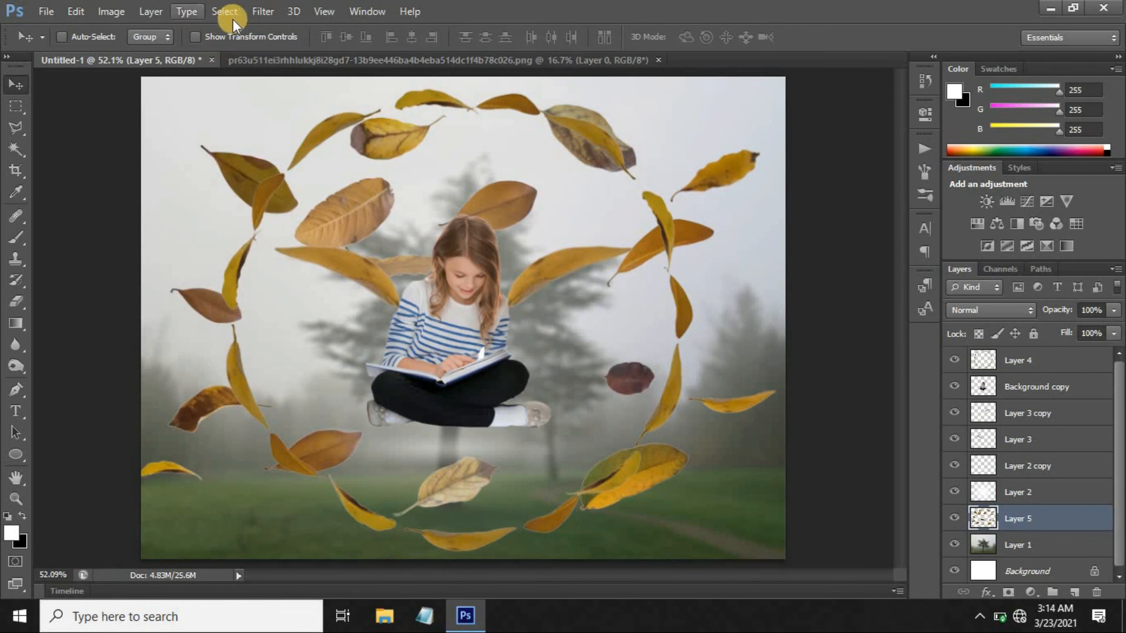
click(262, 12)
mouse_move(284, 115)
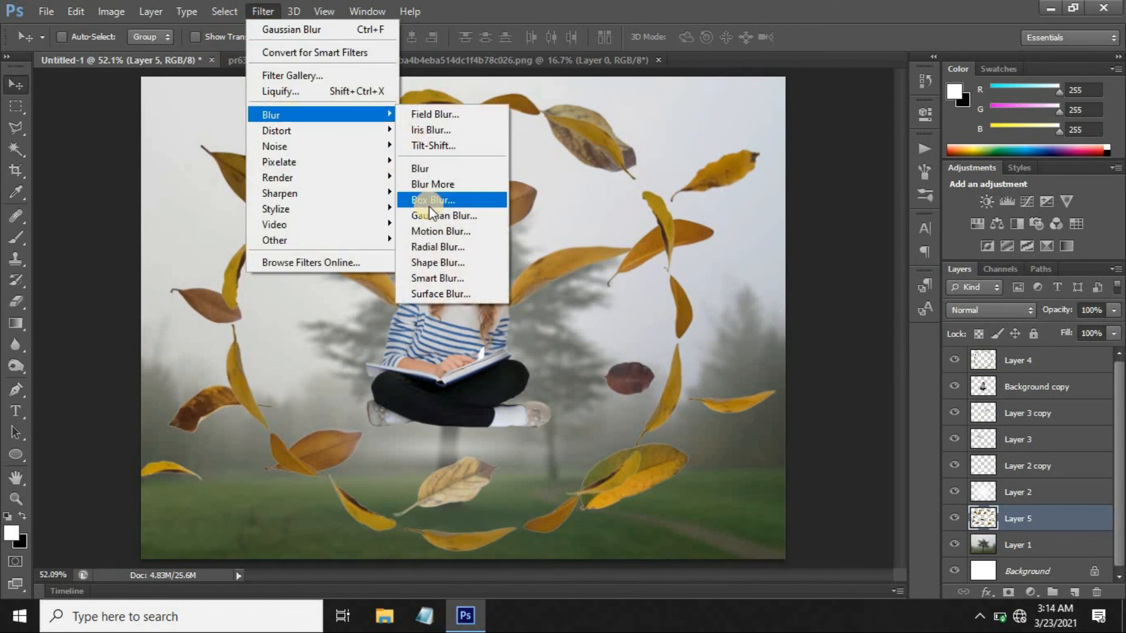
click(428, 206)
text(10)
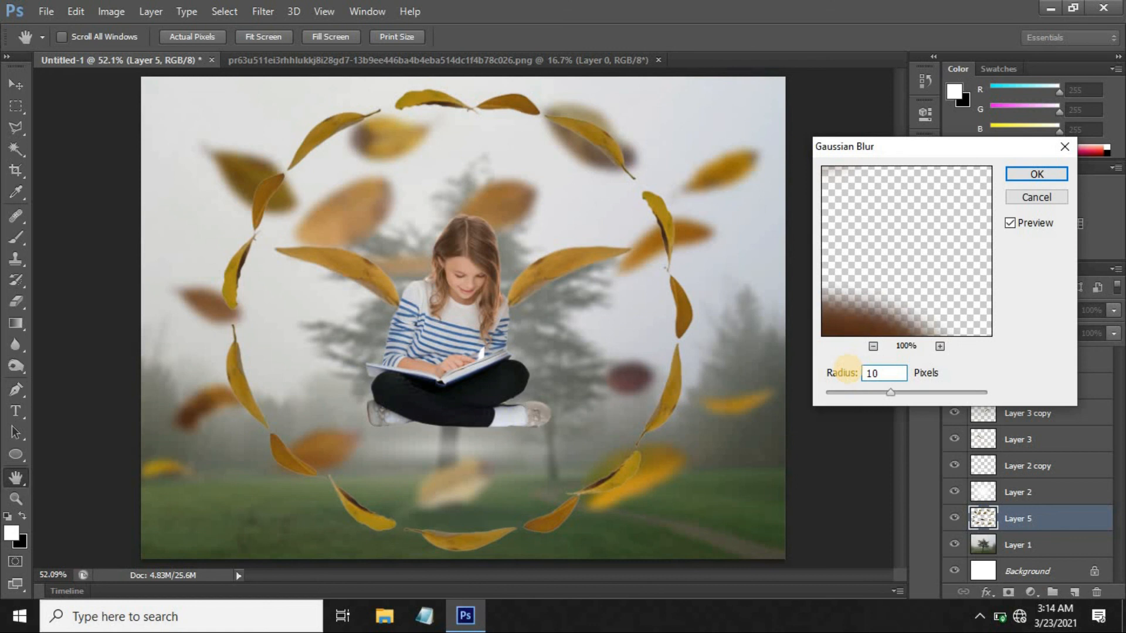
key(Return)
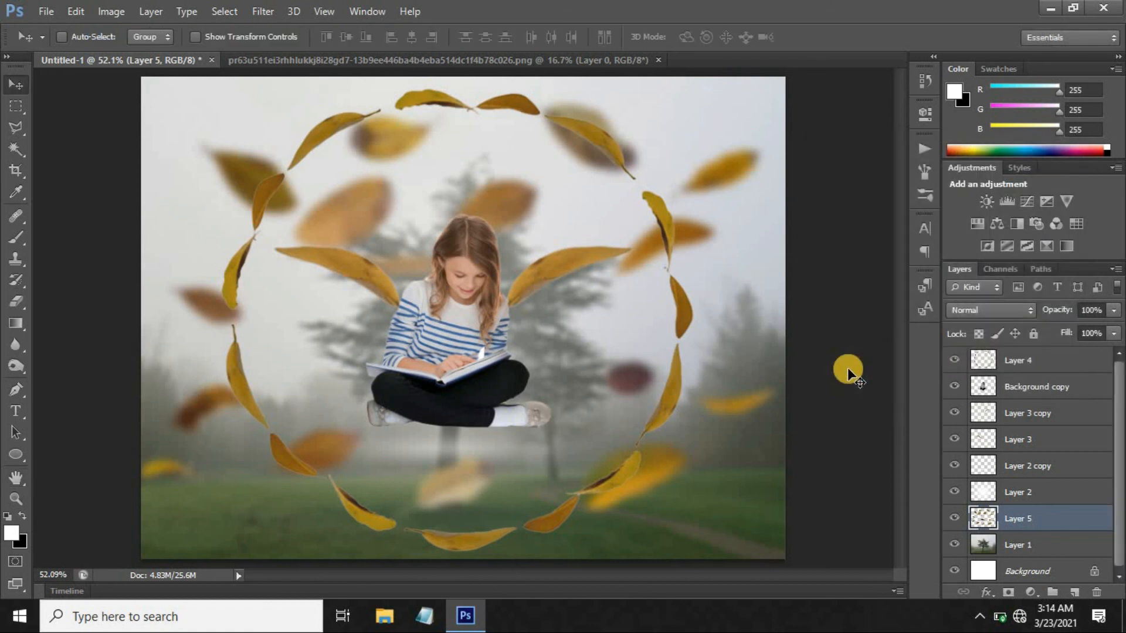
Step: Apply a Hue/Saturation adjustment to the blurred leaves with hue +9 and lightness -16
click(112, 11)
mouse_move(128, 52)
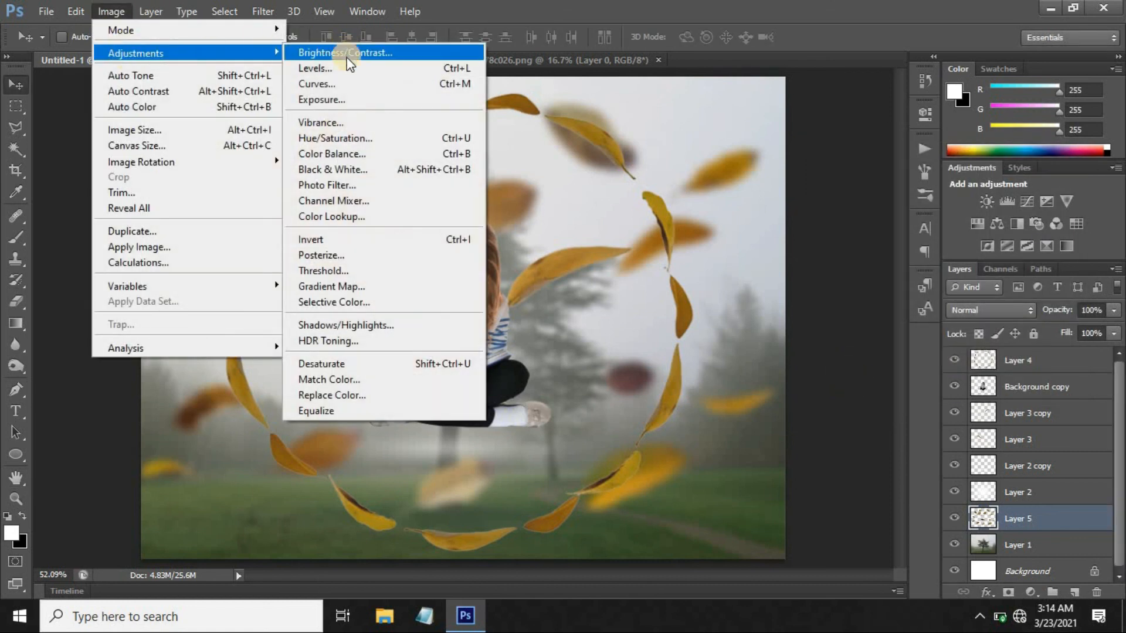
click(331, 138)
drag(746, 270, 733, 270)
drag(748, 193, 755, 195)
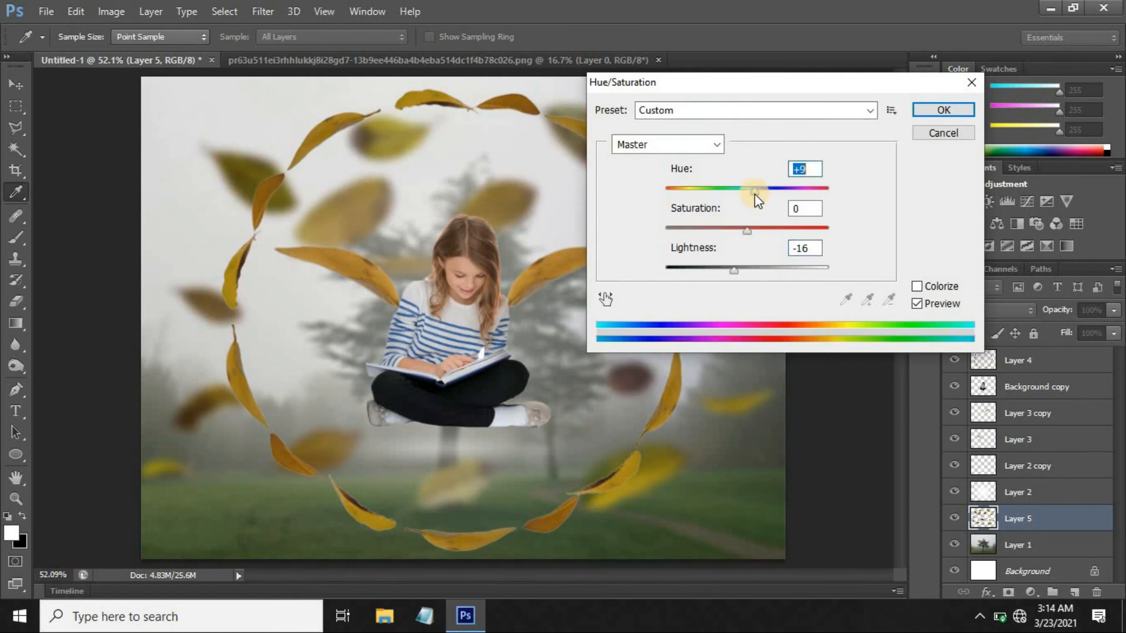
click(918, 110)
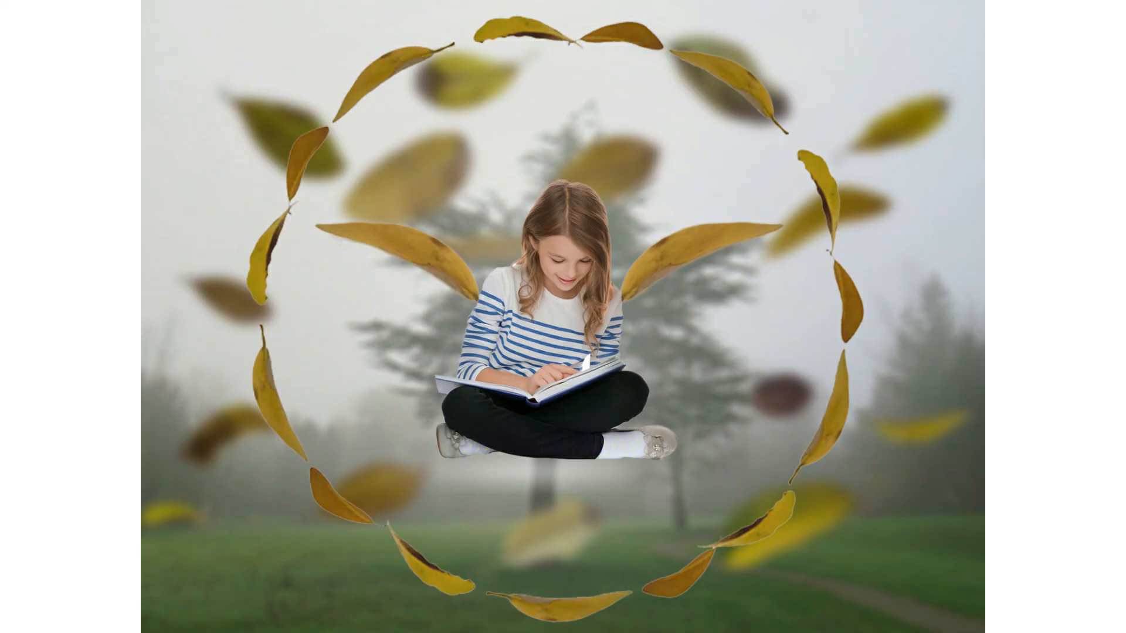